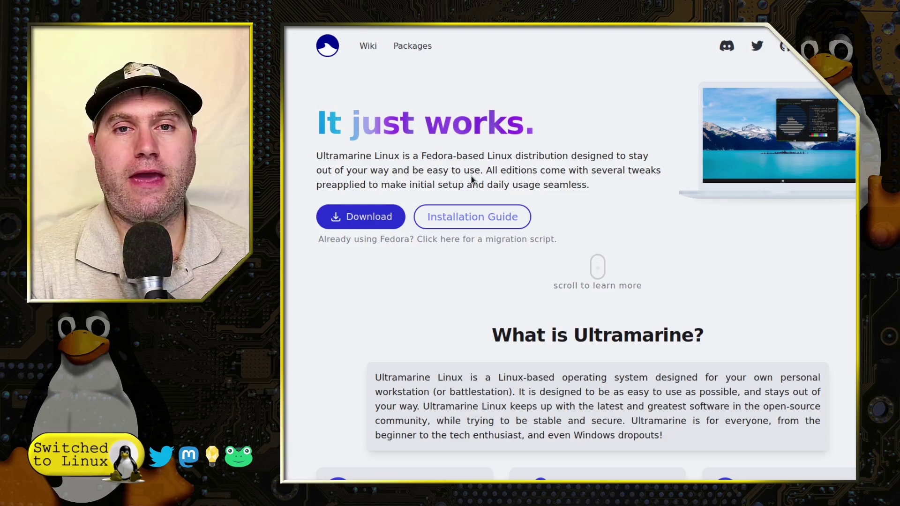
Scroll past the Based on Fedora, Developer Friendly and Sane Defaults cards to the Reviews section
scroll(471, 176, "down", 2)
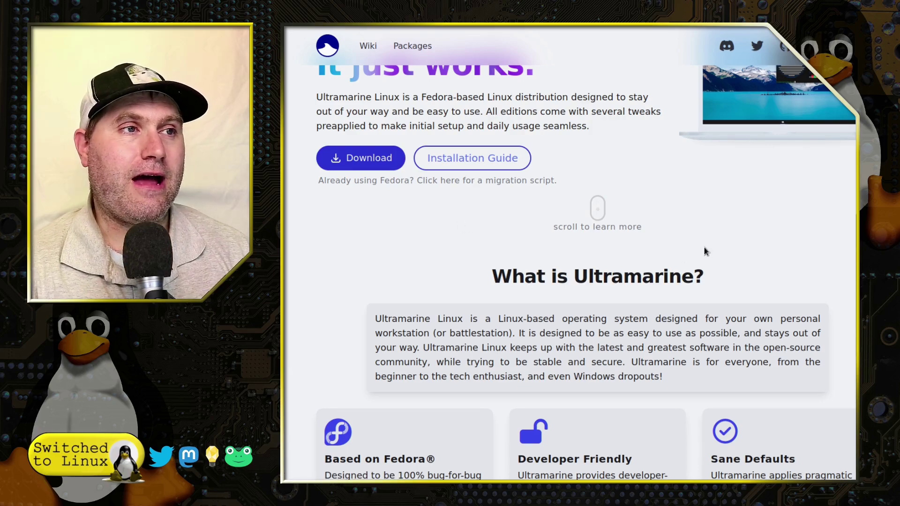
scroll(704, 252, "down", 2)
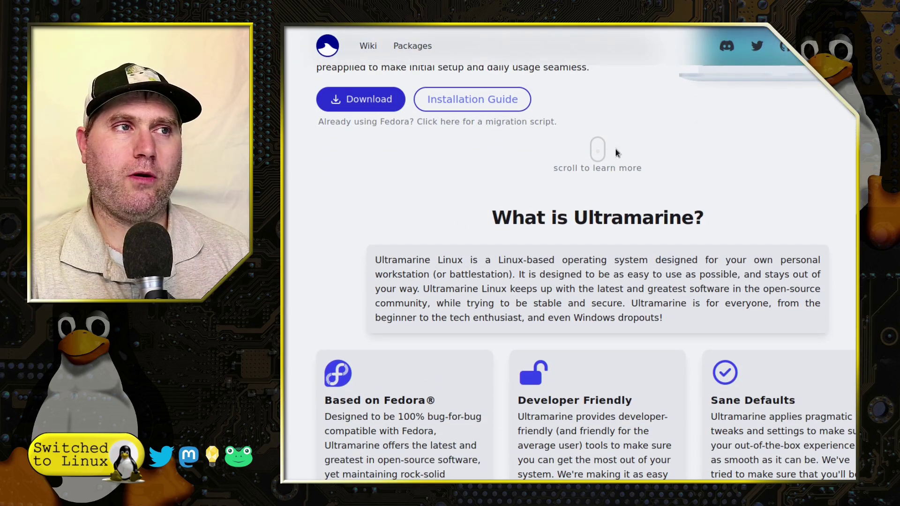
scroll(663, 164, "down", 2)
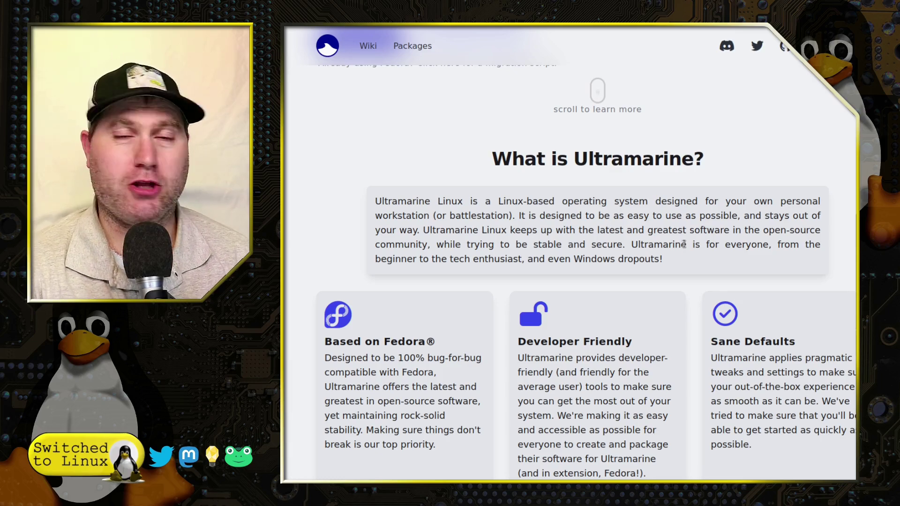
scroll(582, 261, "down", 3)
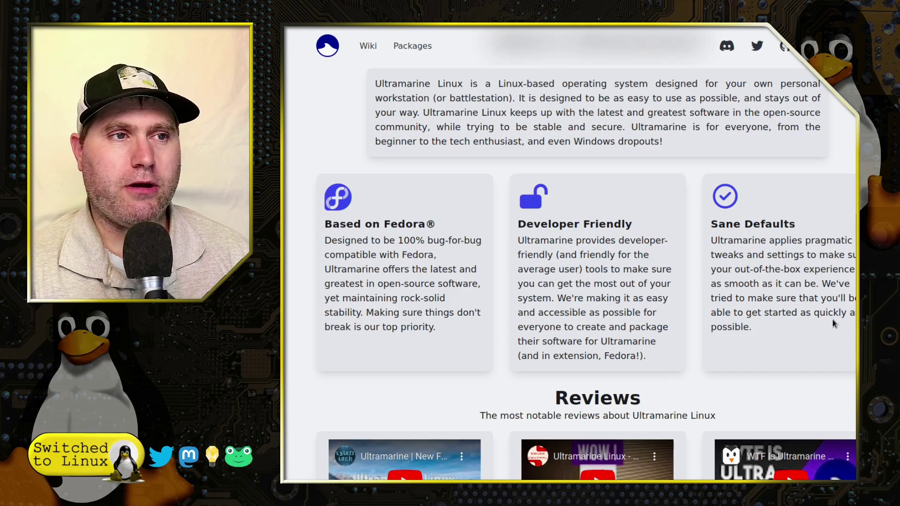
scroll(834, 323, "down", 5)
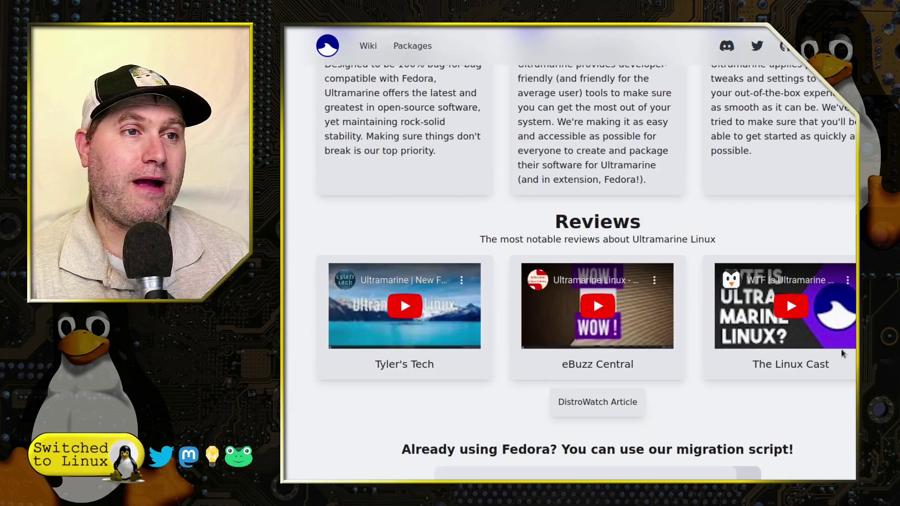
scroll(838, 392, "down", 1)
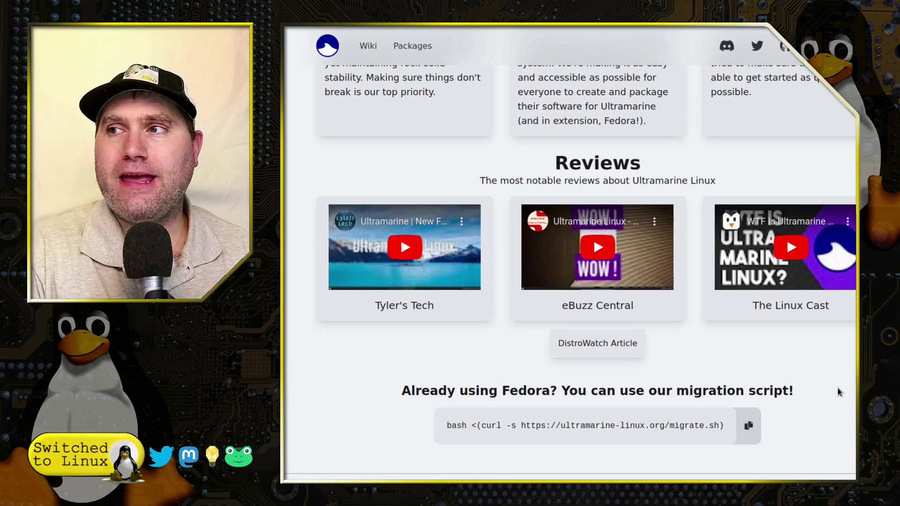
Scroll down to the migrate.sh command box and the copyright footer
scroll(600, 209, "down", 1)
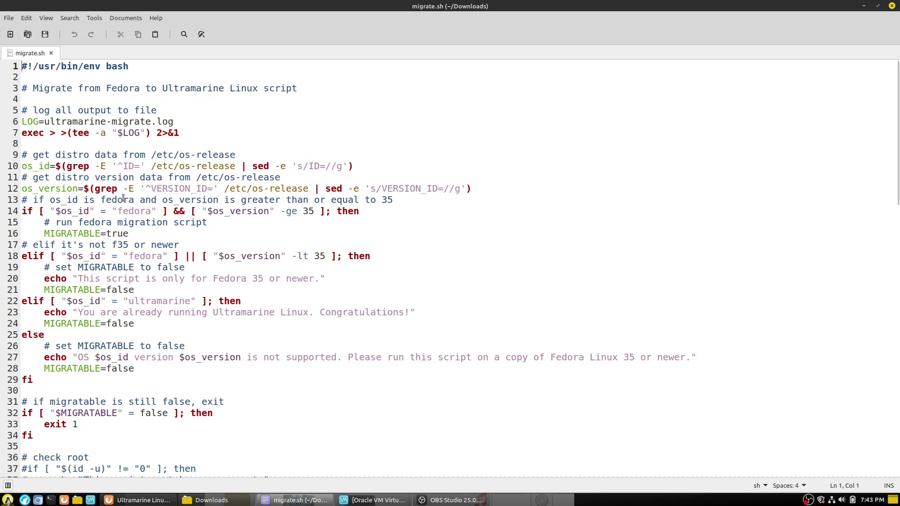
Highlight the version-check, migration-script and already-running-Ultramarine comments in migrate.sh
left_click_drag(127, 200, 407, 199)
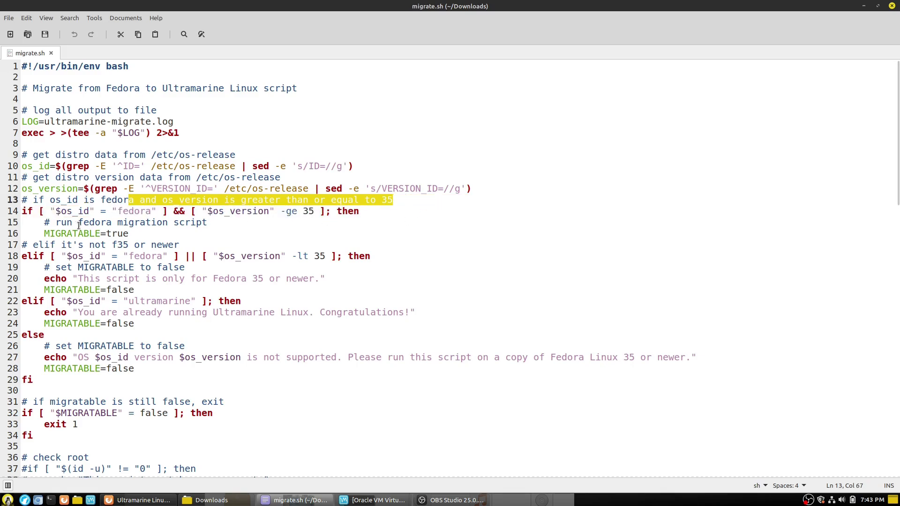
left_click_drag(72, 223, 202, 223)
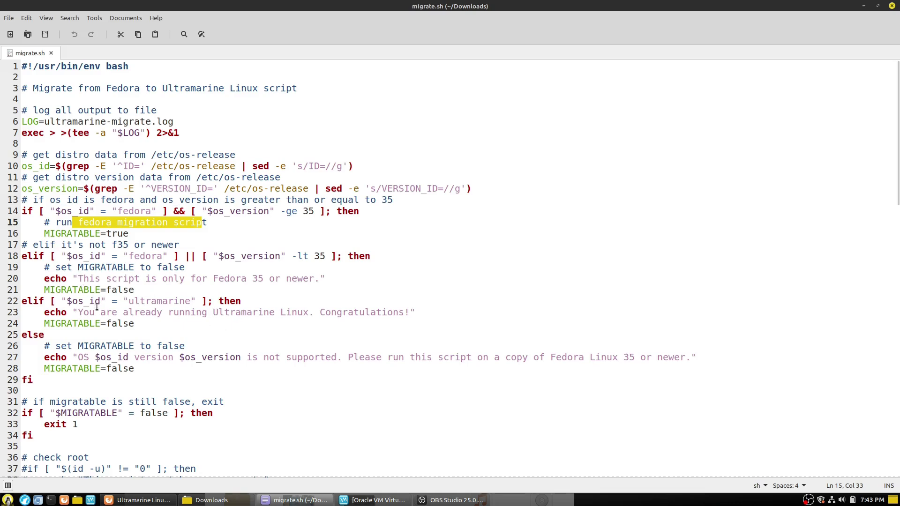
left_click_drag(83, 312, 276, 318)
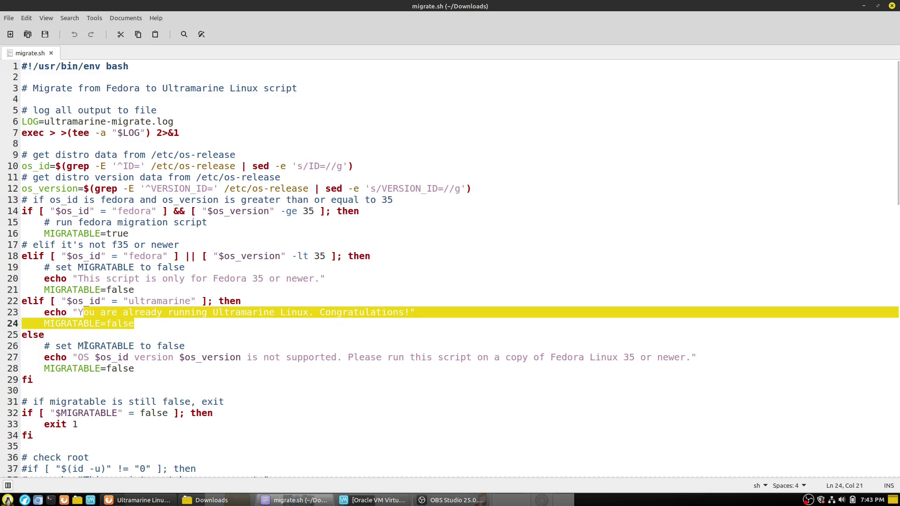
left_click(100, 357)
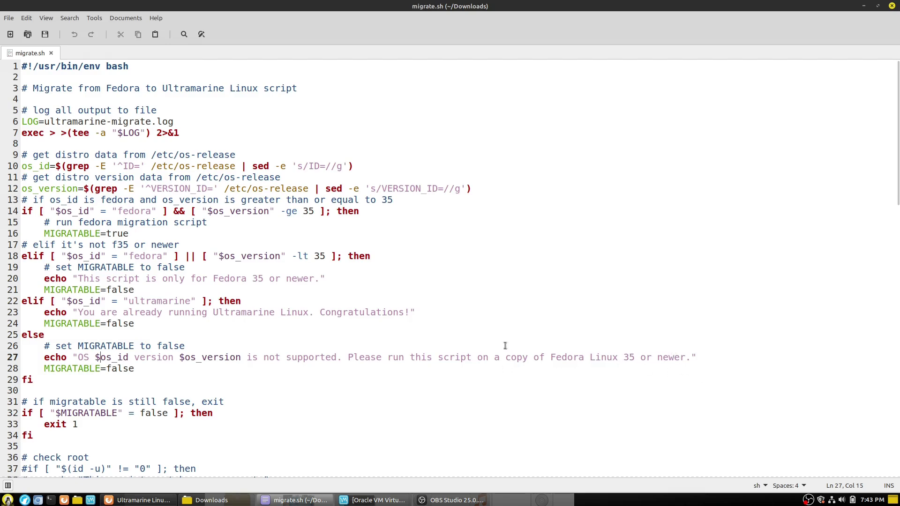
Scroll down migrate.sh to the continue prompt and the dnf update steps
scroll(505, 346, "down", 3)
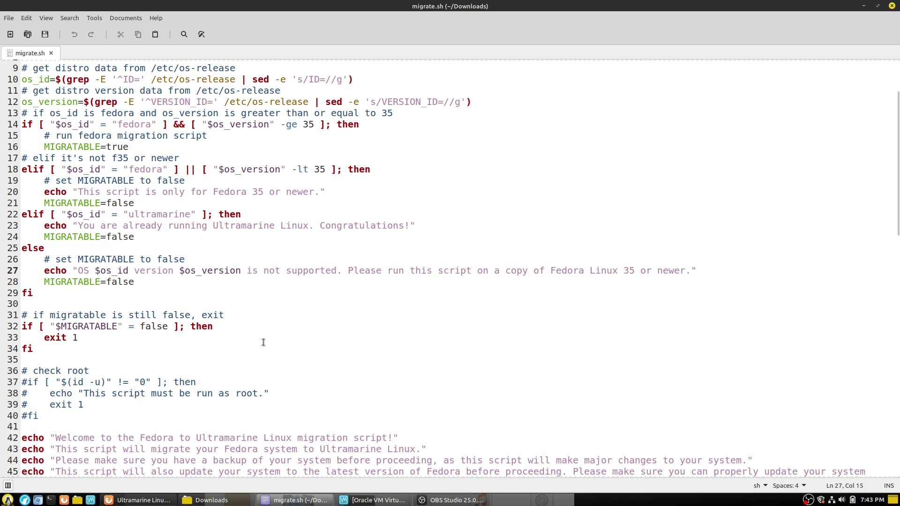
scroll(169, 323, "down", 3)
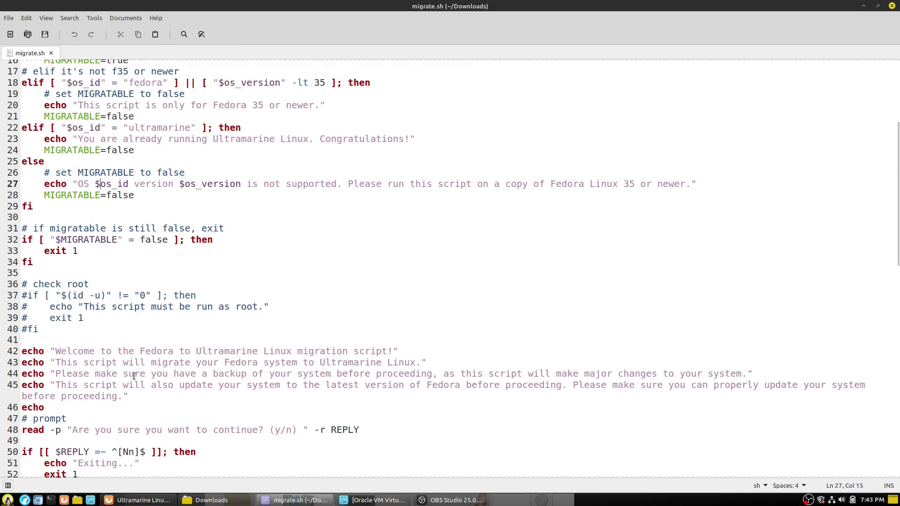
scroll(134, 376, "down", 2)
scroll(61, 305, "down", 2)
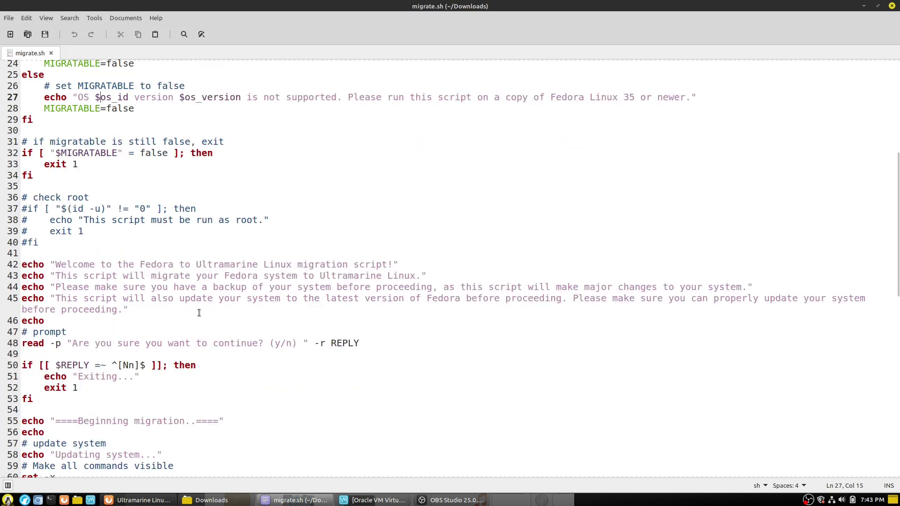
scroll(201, 313, "down", 4)
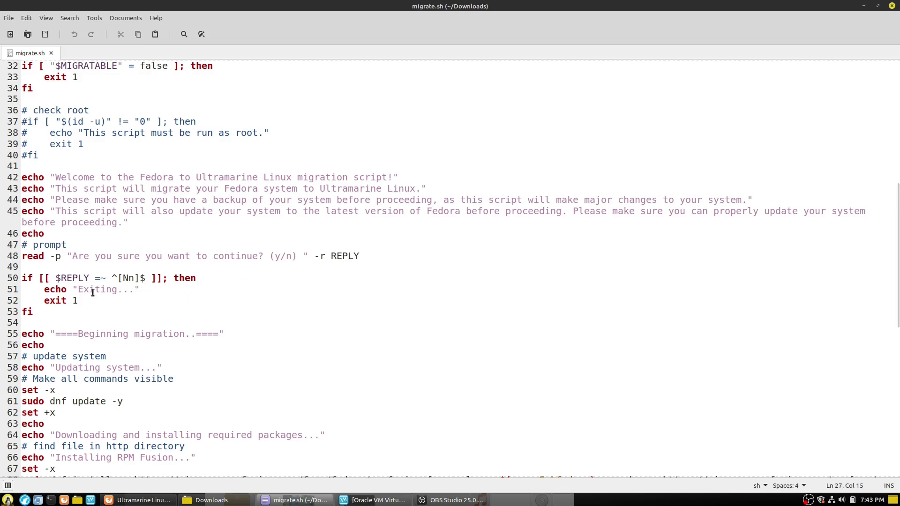
scroll(141, 345, "down", 3)
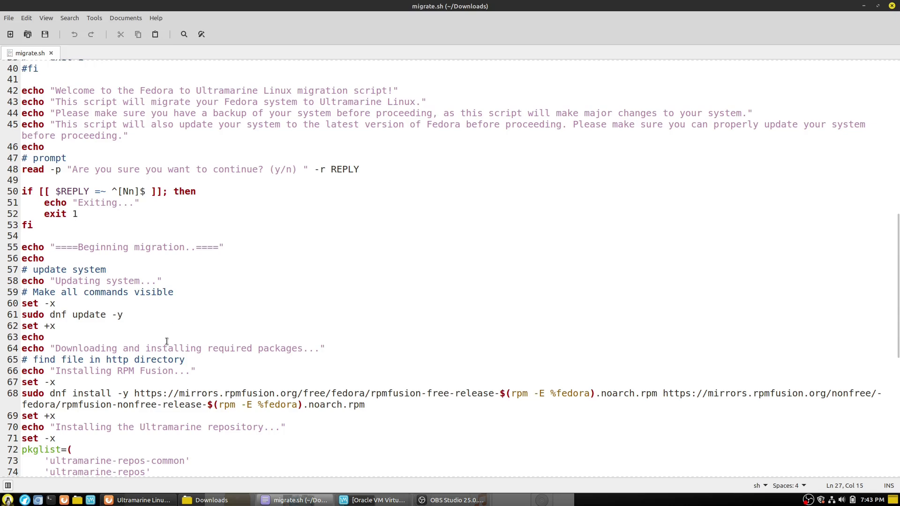
Read through migrate.sh's remaining package and initramfs steps, then jump back to the website's top
scroll(166, 341, "down", 3)
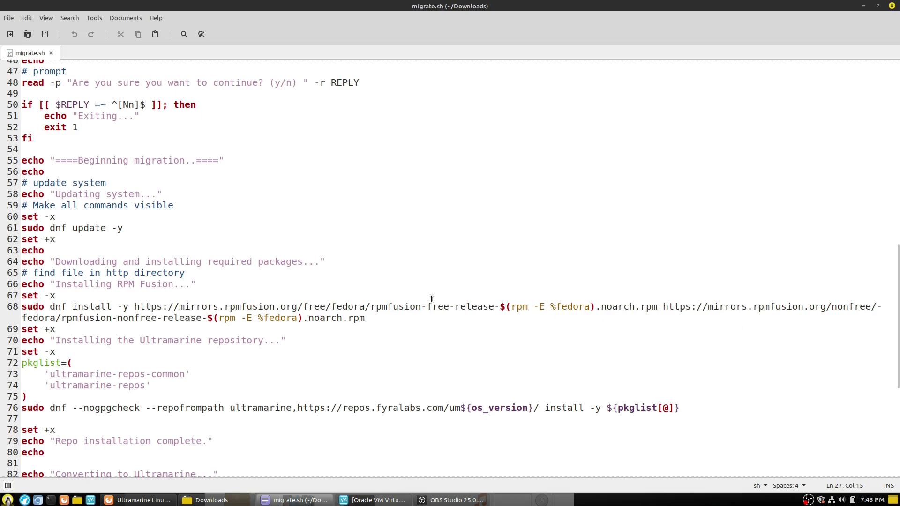
scroll(346, 319, "down", 2)
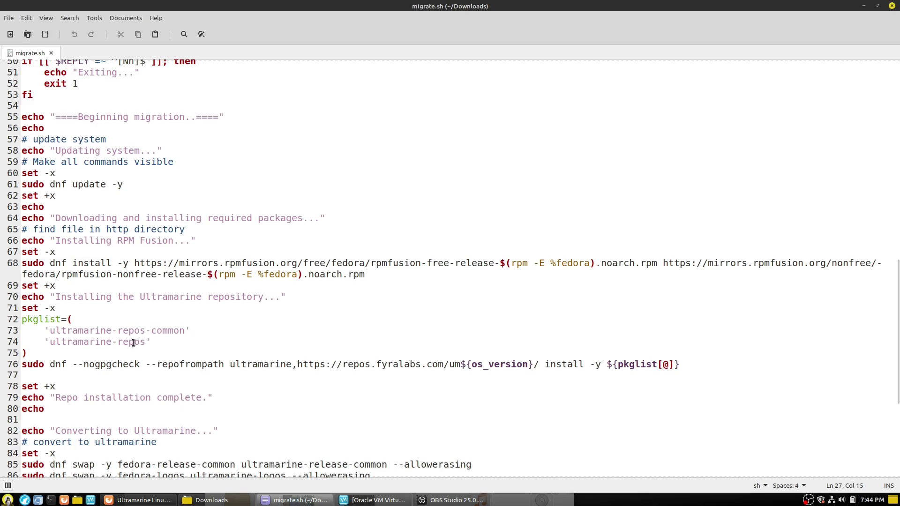
scroll(133, 342, "down", 3)
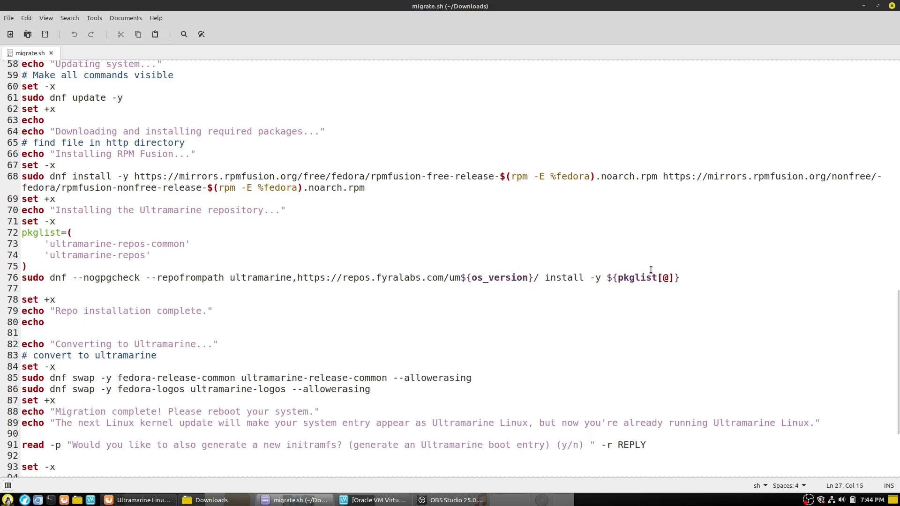
scroll(370, 305, "down", 1)
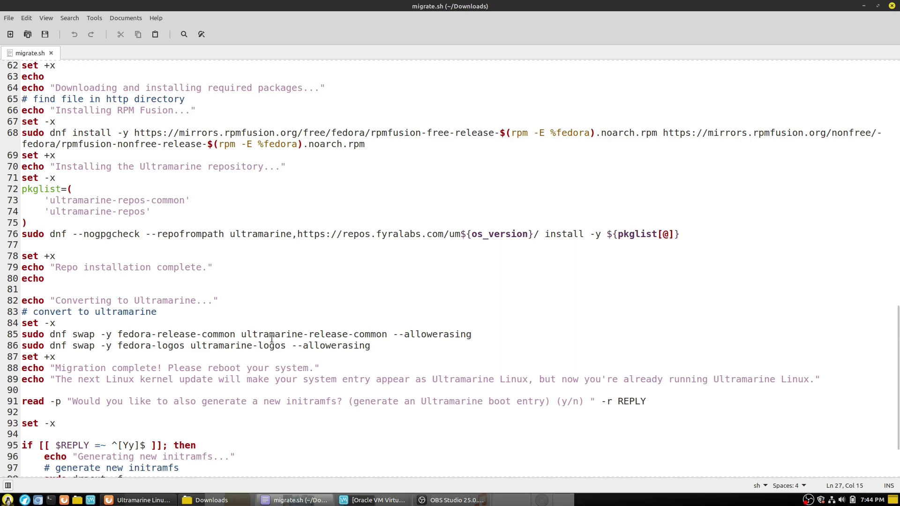
scroll(236, 361, "down", 2)
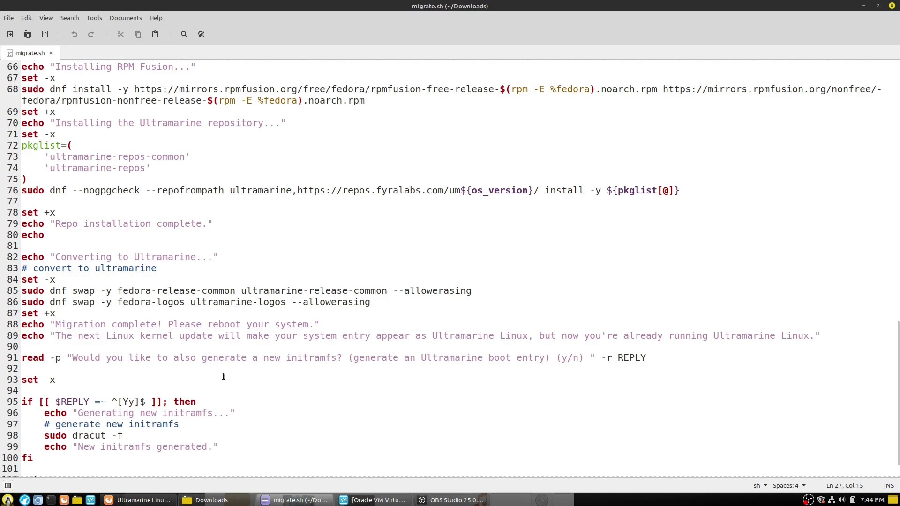
scroll(221, 361, "up", 15)
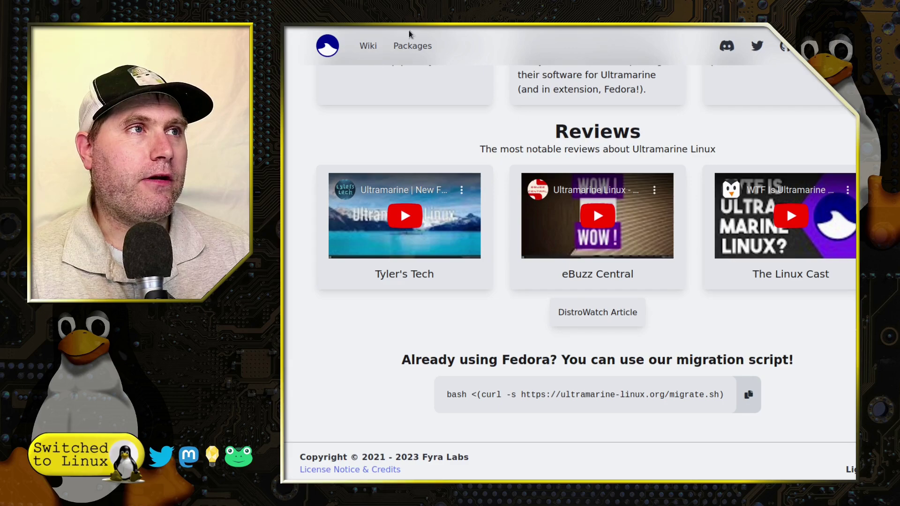
key("Home")
Open the Download page showing the Flagship (Budgie) and GNOME editions of release 38
left_click(360, 217)
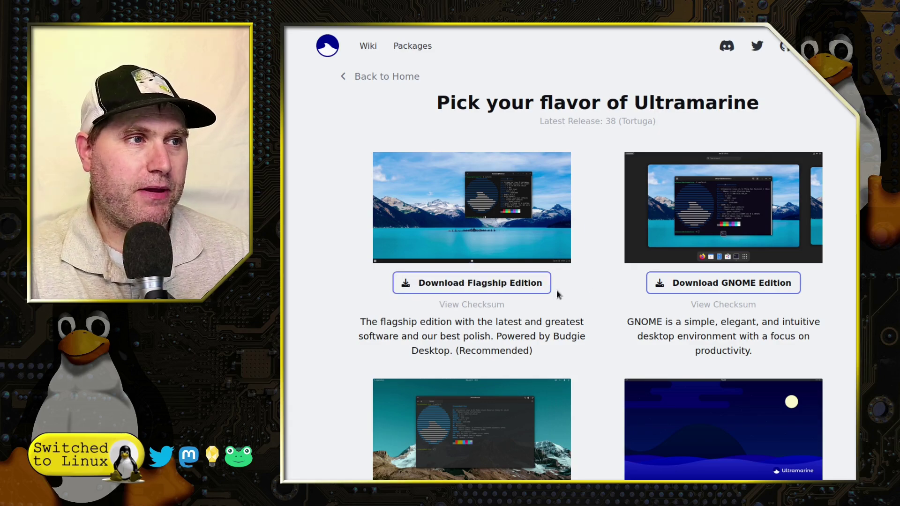
scroll(756, 294, "down", 1)
scroll(756, 295, "down", 3)
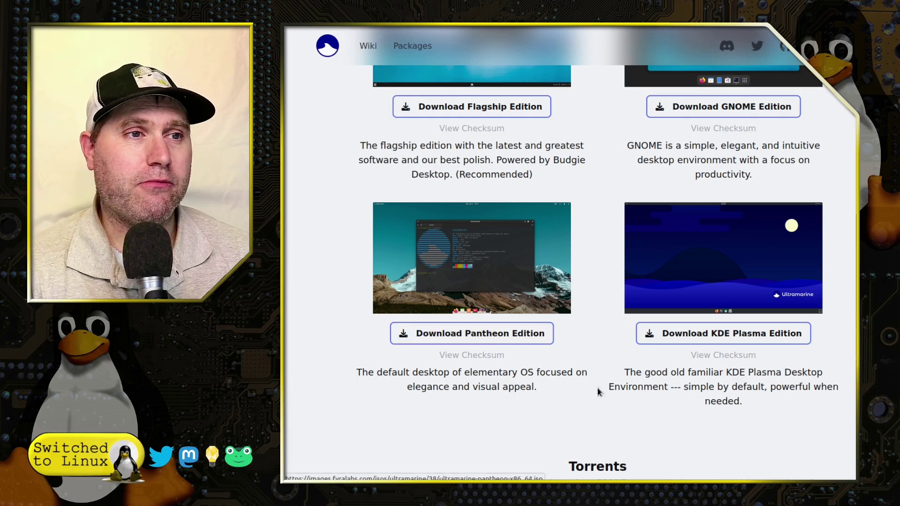
scroll(780, 373, "down", 4)
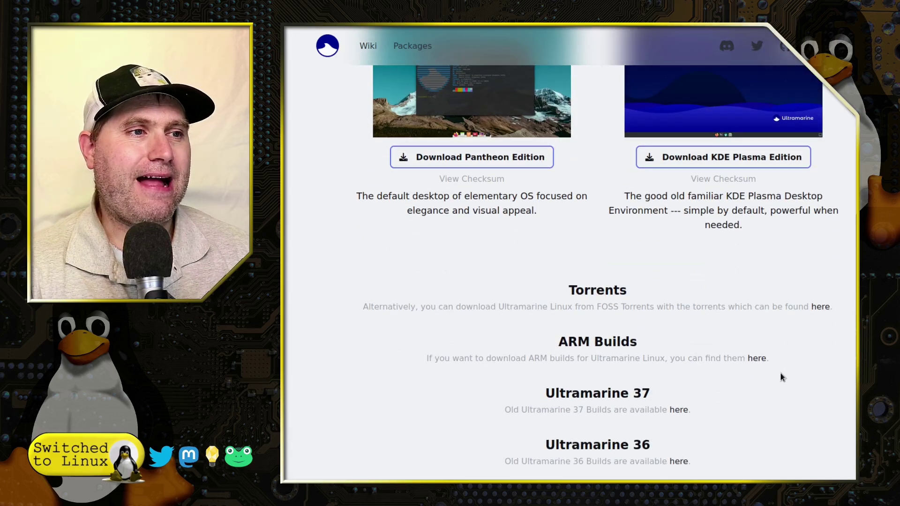
Scroll to the Pantheon and KDE Plasma editions, Torrents, ARM Builds and Ultramarine 37/36 archives
scroll(781, 375, "up", 2)
scroll(786, 374, "up", 4)
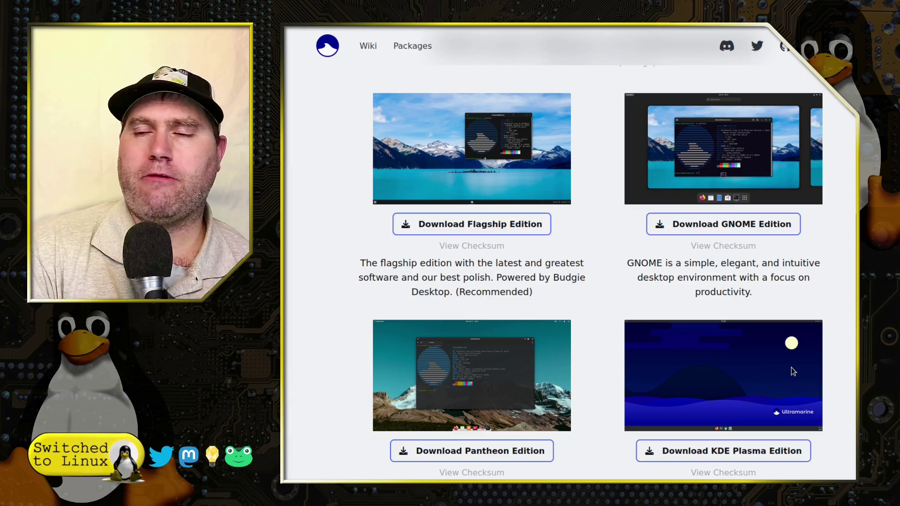
scroll(792, 371, "up", 1)
scroll(792, 371, "down", 5)
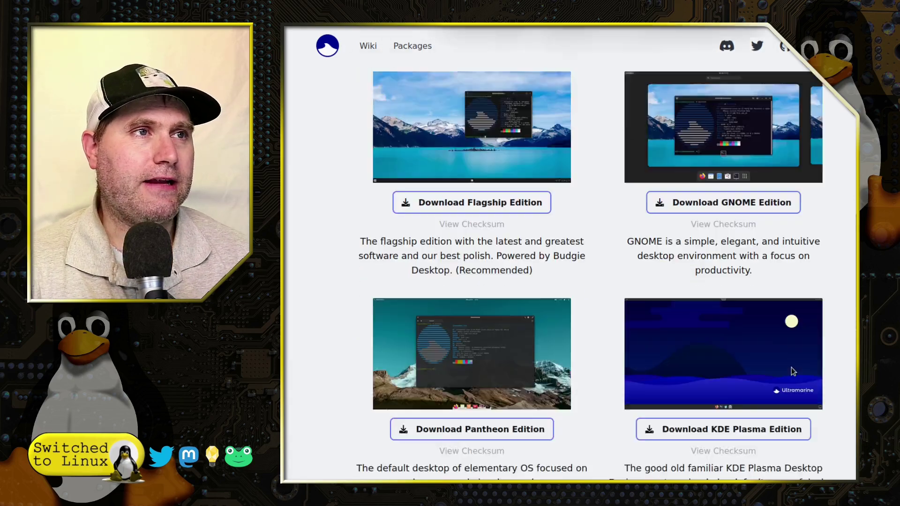
scroll(791, 371, "down", 3)
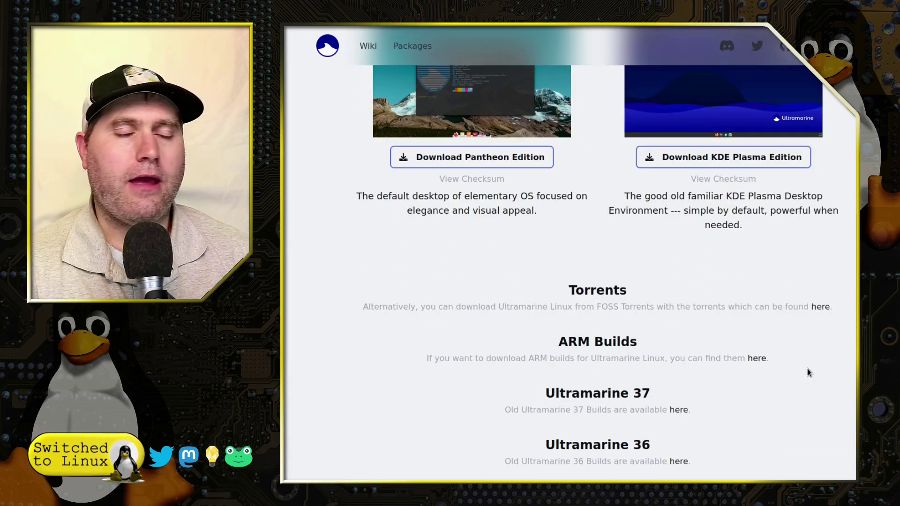
scroll(773, 371, "down", 1)
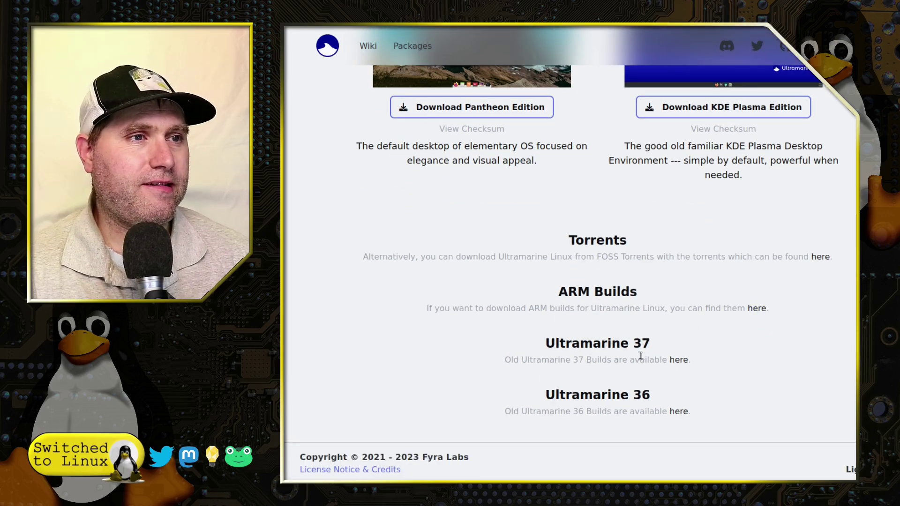
Browse the ARM Builds editions, then go back and switch to the 'Ultramarine Linux 38 Sets Sail' article
left_click(756, 308)
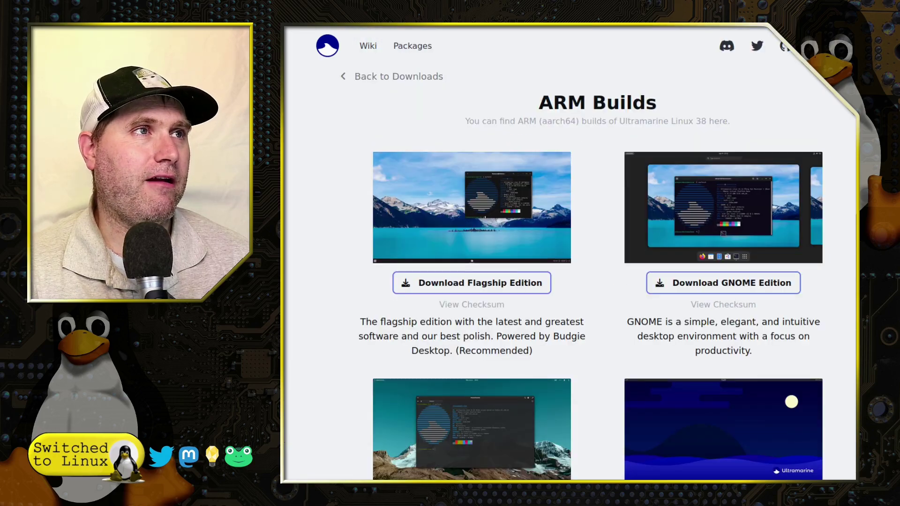
scroll(588, 227, "down", 2)
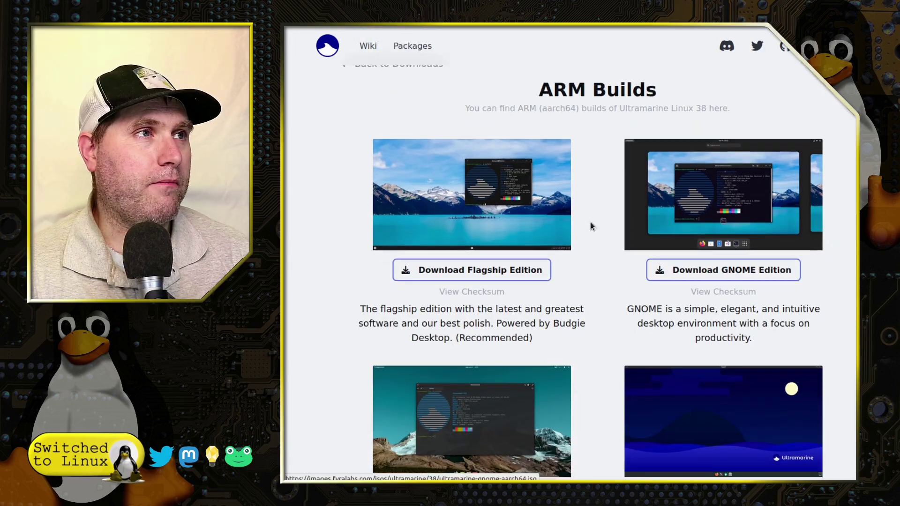
scroll(605, 245, "up", 2)
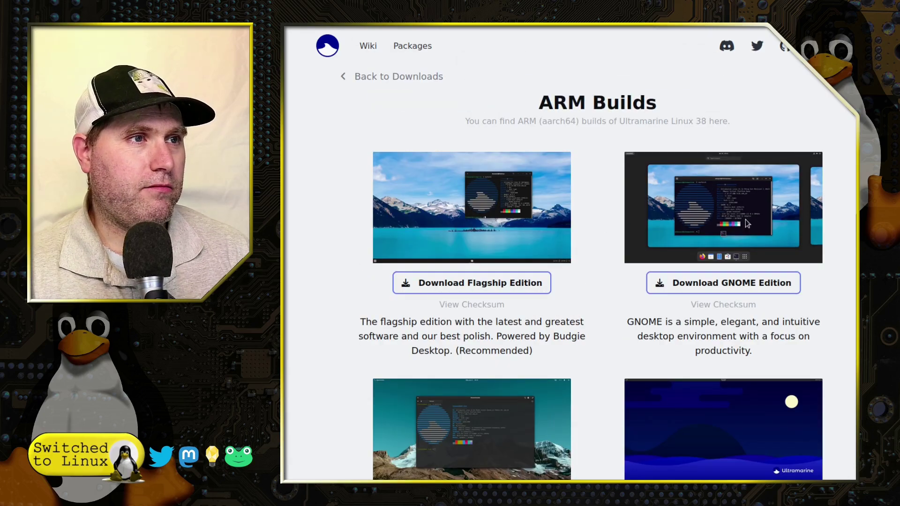
scroll(776, 243, "down", 3)
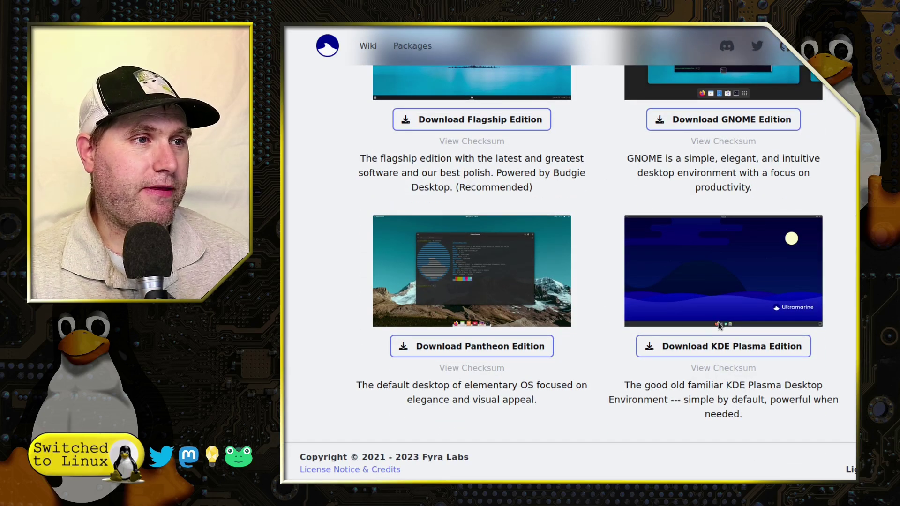
scroll(720, 325, "up", 3)
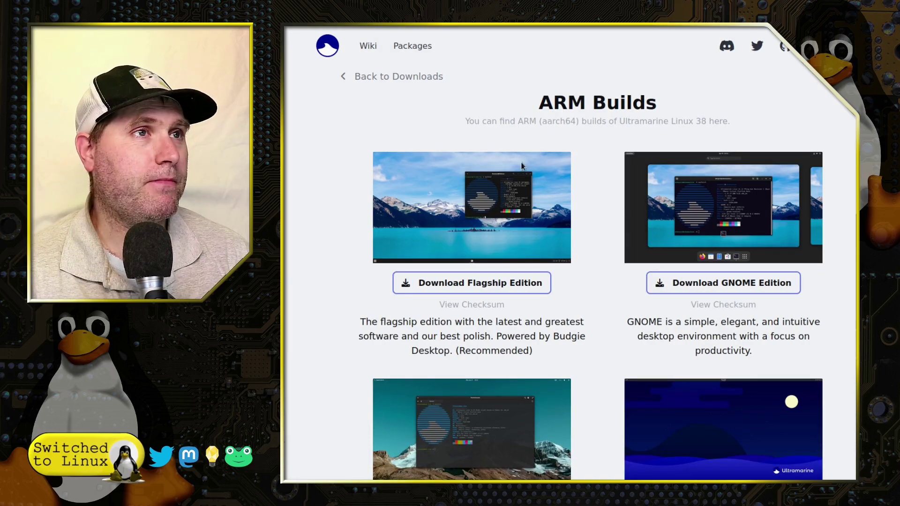
key("alt+Left")
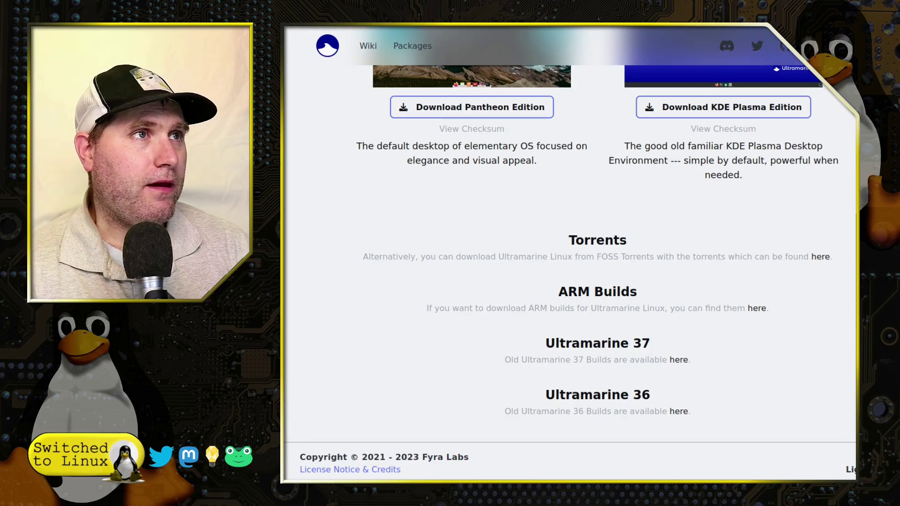
key("ctrl+Tab")
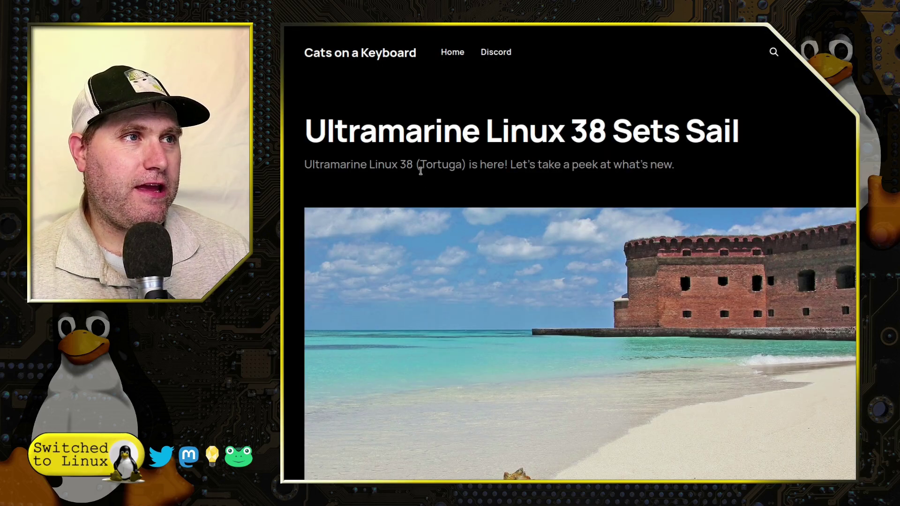
Highlight the codename Tortuga in the subtitle and read the article's opening sections
left_click_drag(420, 171, 463, 165)
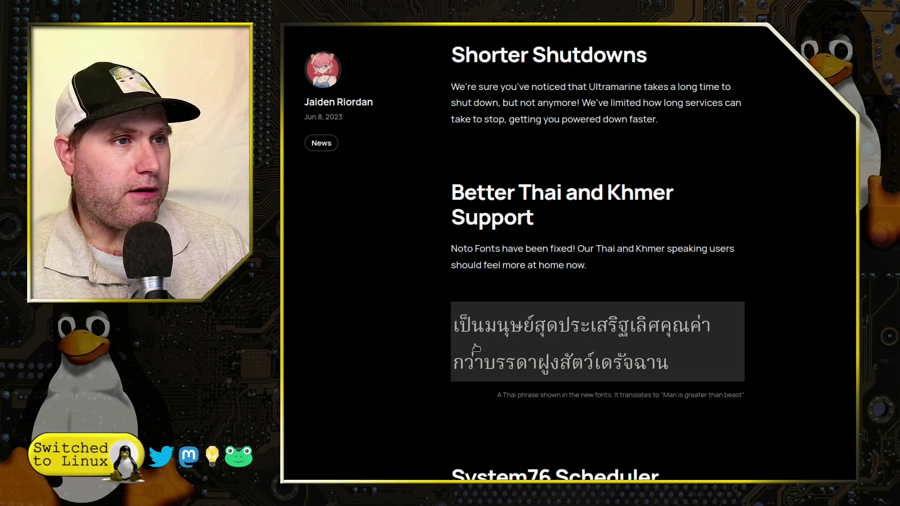
scroll(759, 334, "down", 9)
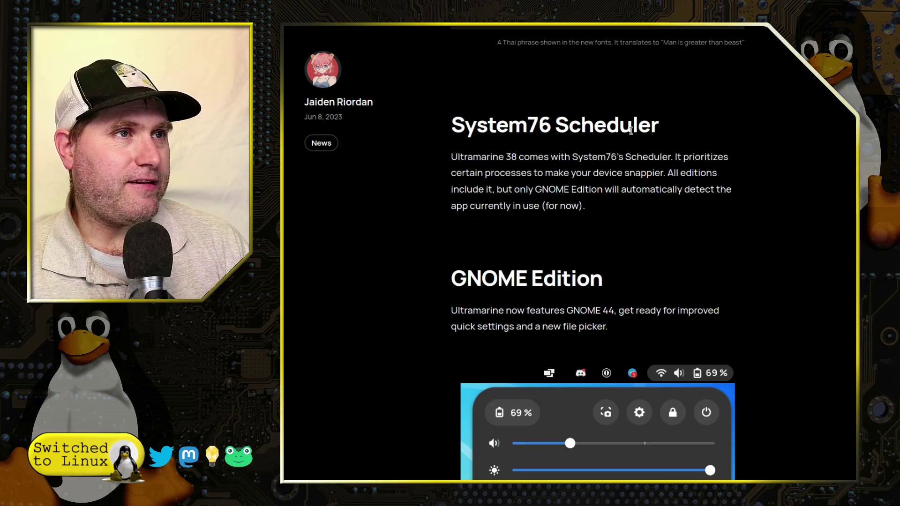
scroll(722, 283, "down", 5)
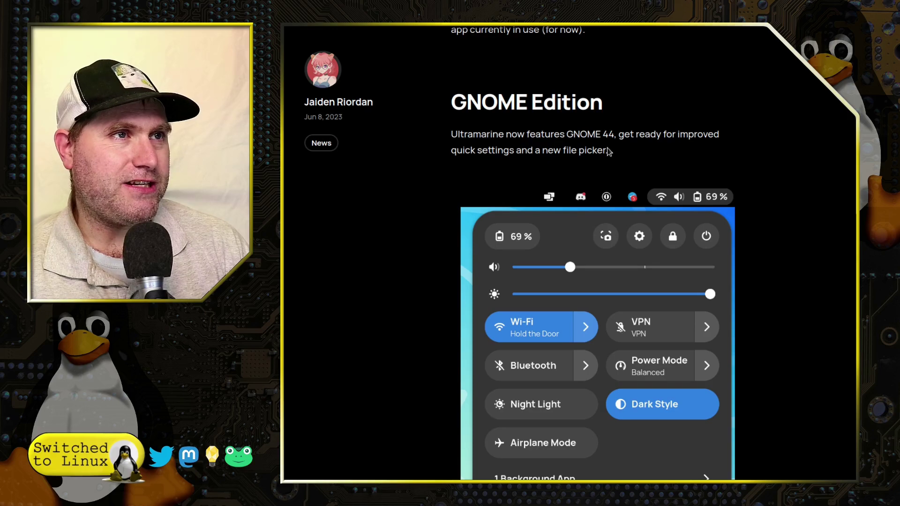
scroll(818, 196, "down", 15)
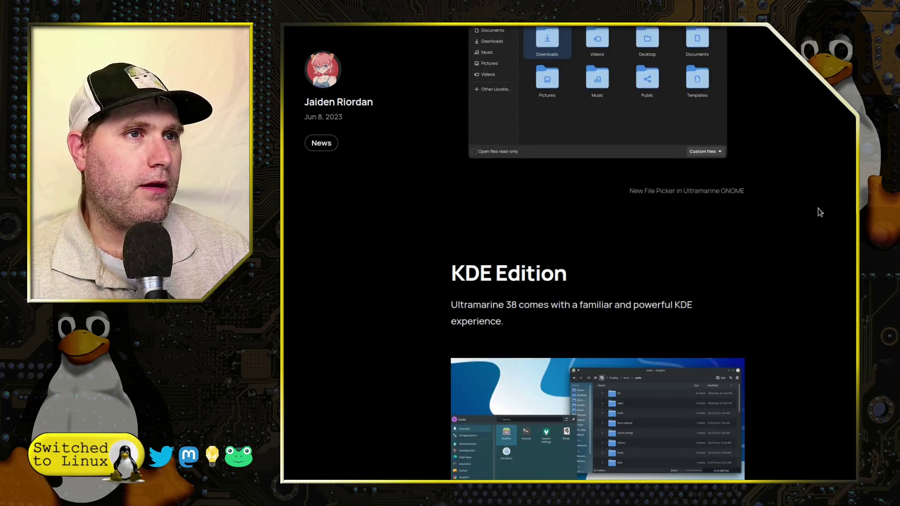
scroll(817, 208, "up", 11)
scroll(808, 281, "down", 6)
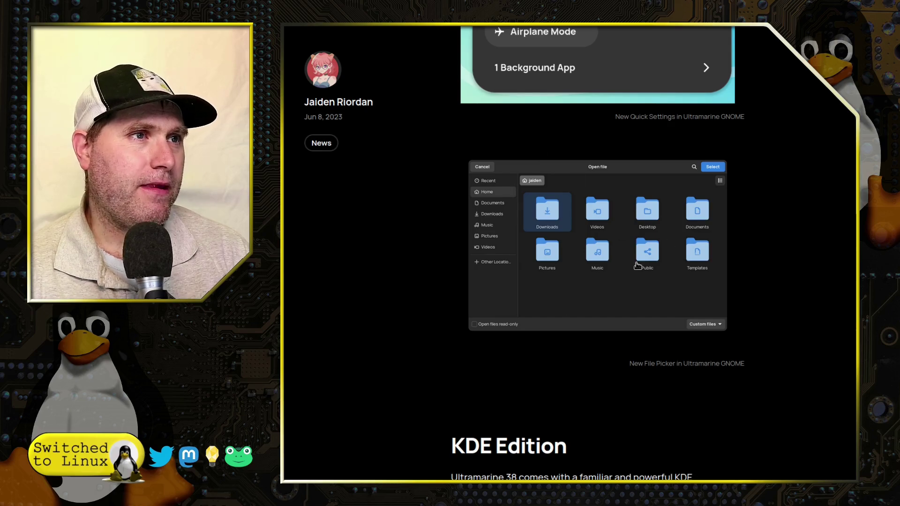
scroll(706, 238, "down", 8)
scroll(597, 253, "down", 3)
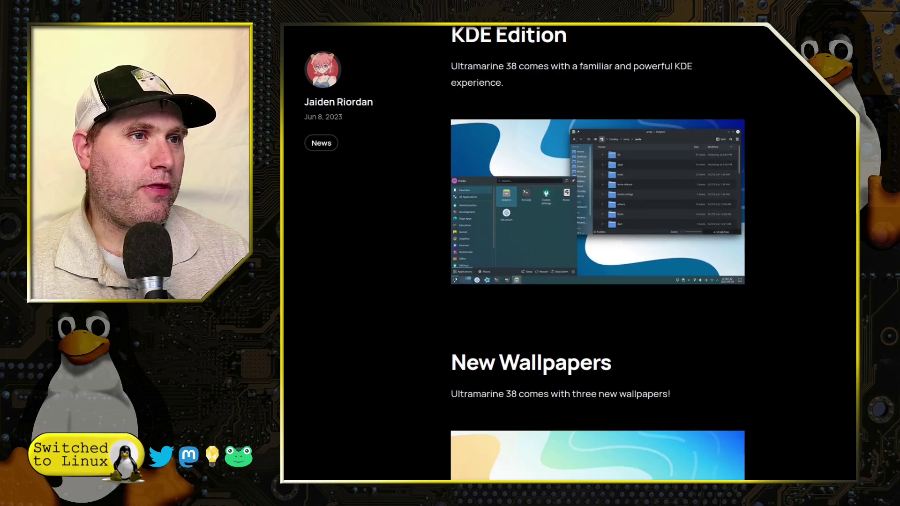
scroll(508, 225, "up", 3)
Read the rest of the release article, scroll back up and end the Tortuga search
scroll(800, 290, "down", 9)
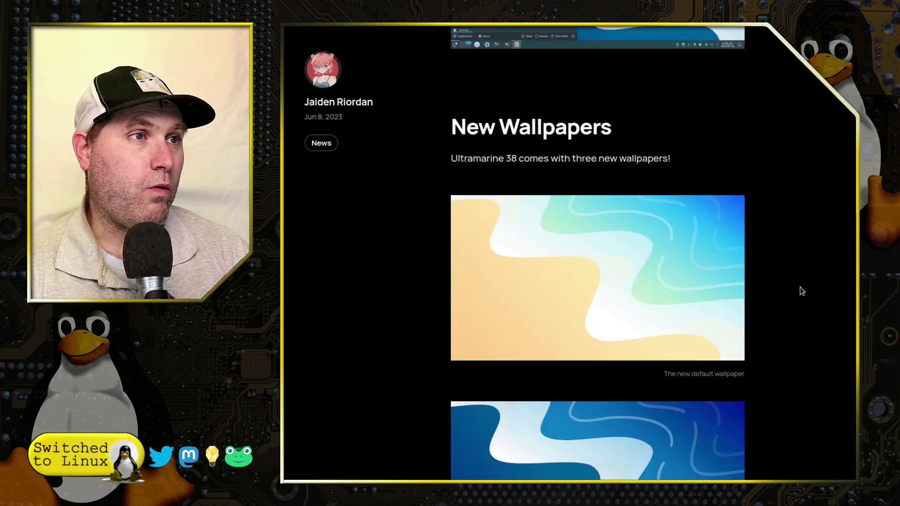
scroll(802, 290, "down", 17)
scroll(801, 291, "down", 4)
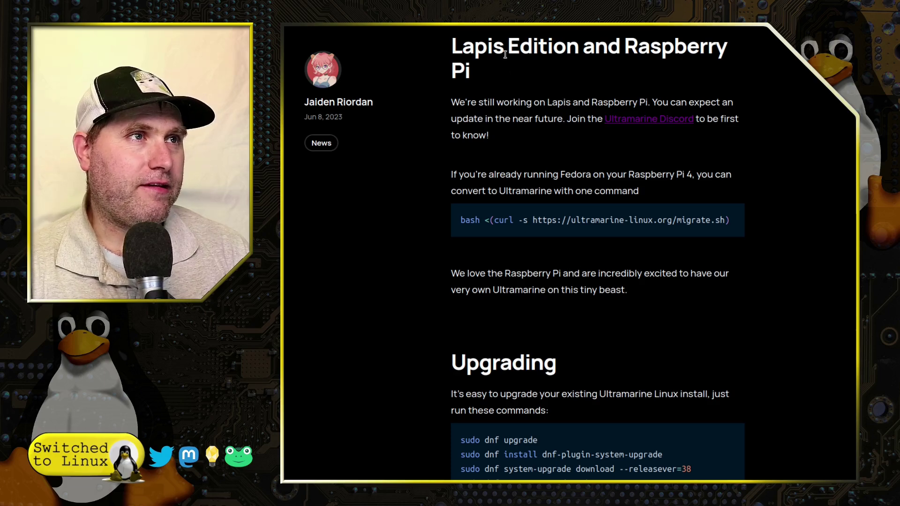
scroll(543, 180, "up", 2)
scroll(595, 303, "down", 1)
scroll(620, 336, "down", 7)
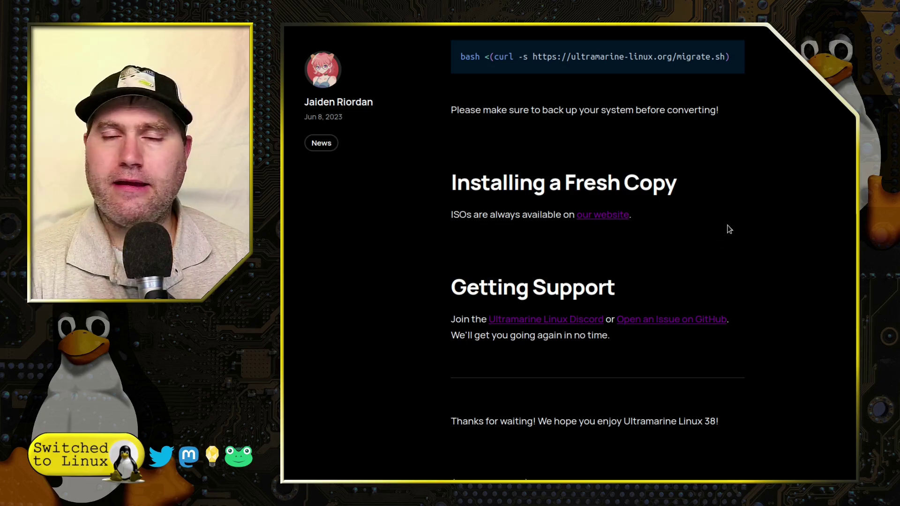
scroll(729, 230, "up", 9)
scroll(729, 229, "up", 20)
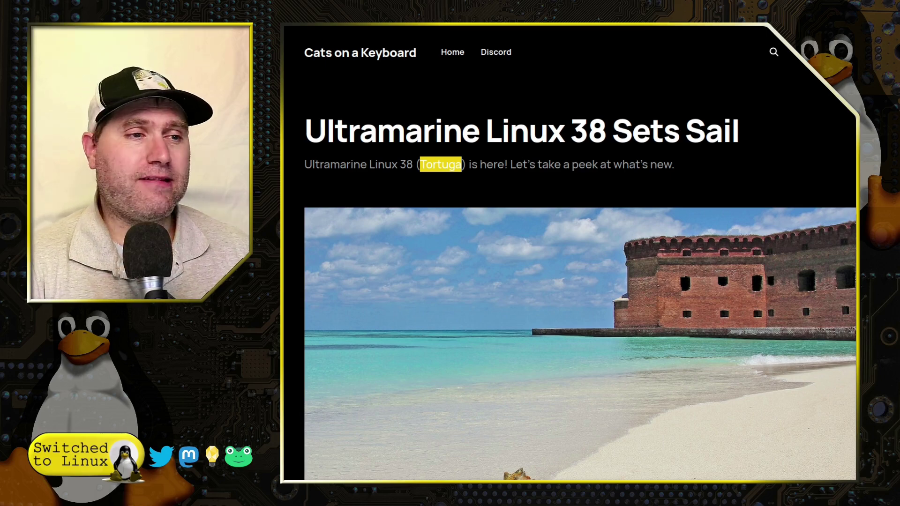
key("Escape")
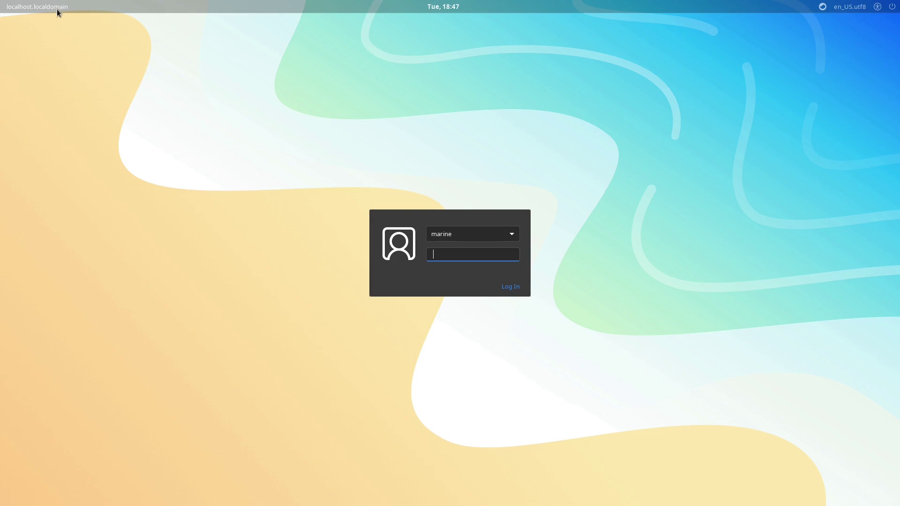
Confirm Budgie Desktop is the selected session, check the language list, and enter the account password
left_click(823, 7)
left_click(852, 24)
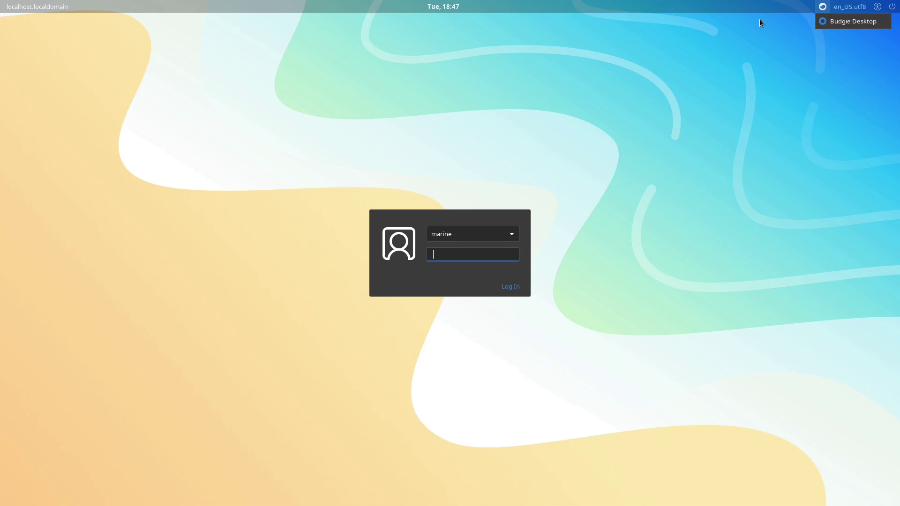
left_click(851, 9)
left_click(659, 7)
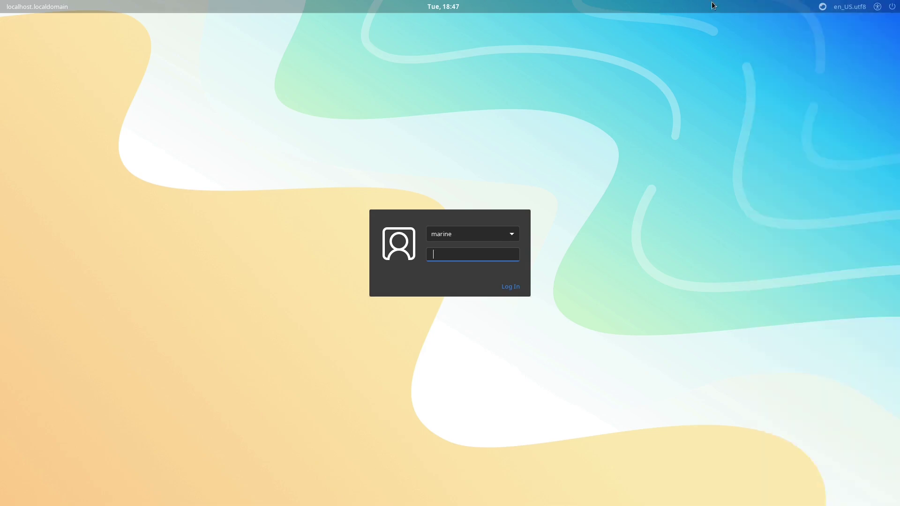
left_click(824, 9)
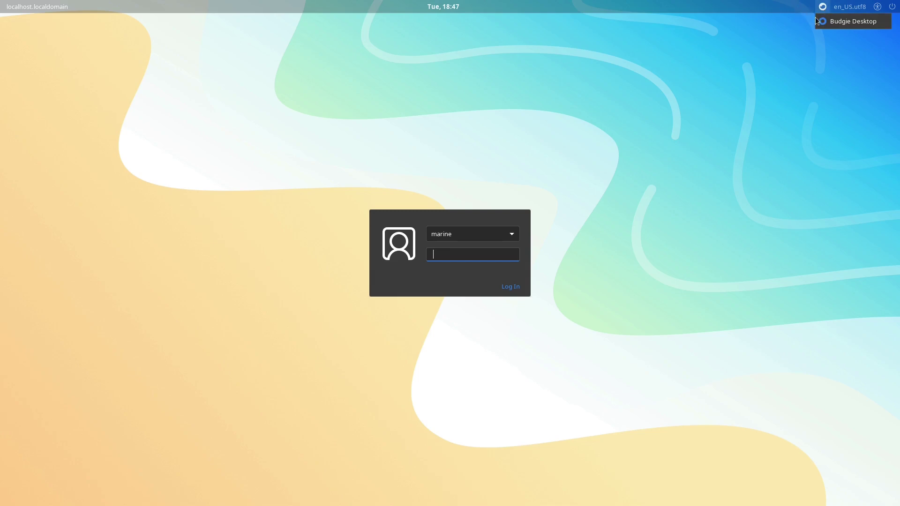
left_click(751, 8)
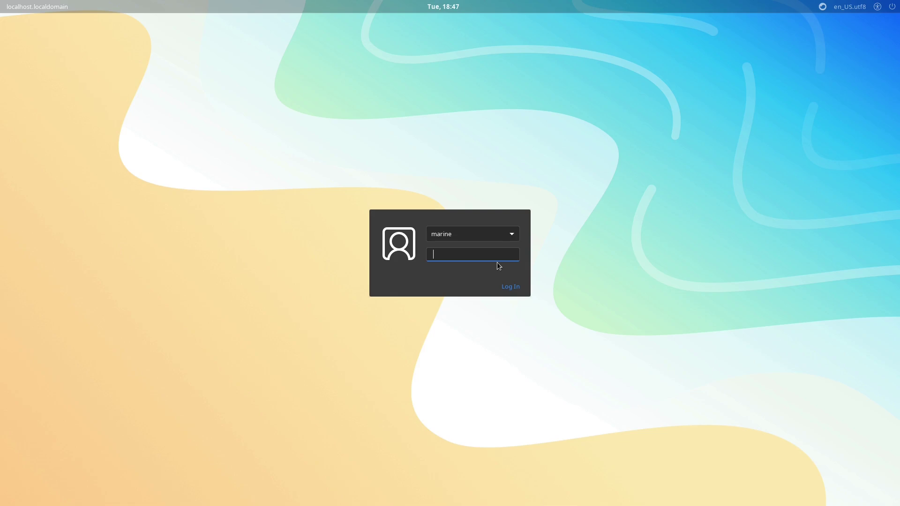
type("•••")
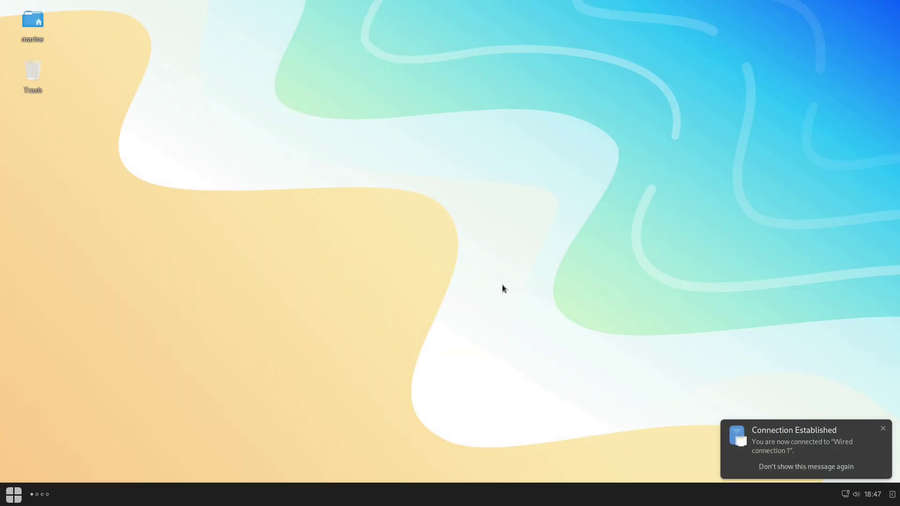
Dismiss the Connection Established notice and launch Budgie Control Center from the application menu
left_click(882, 428)
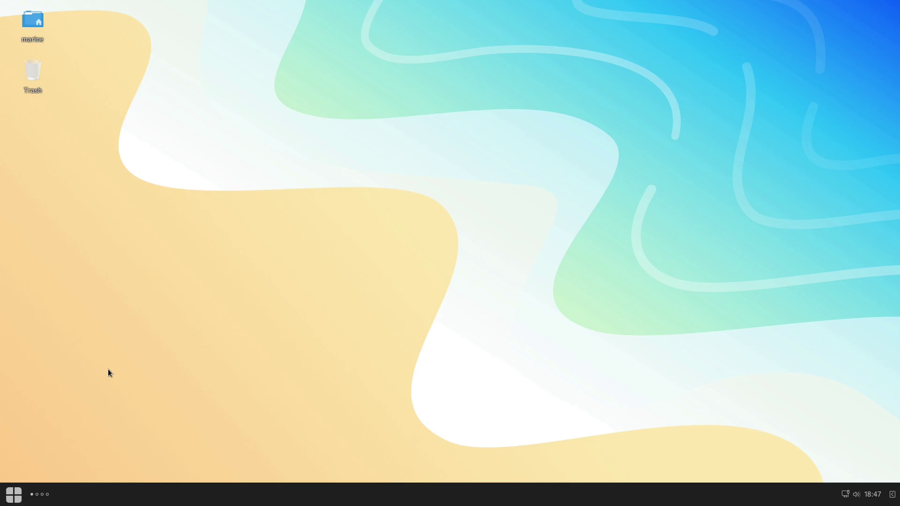
left_click(14, 497)
type("se")
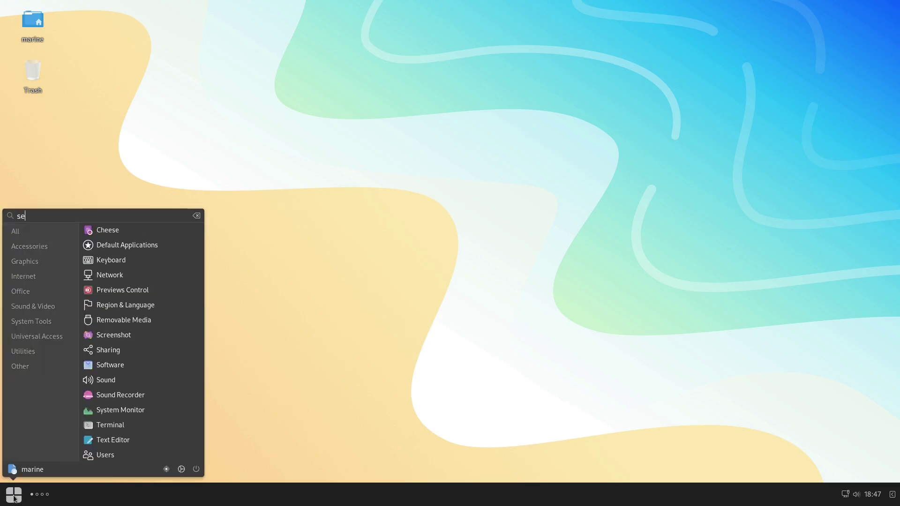
type("tin")
key("BackSpace")
key("BackSpace")
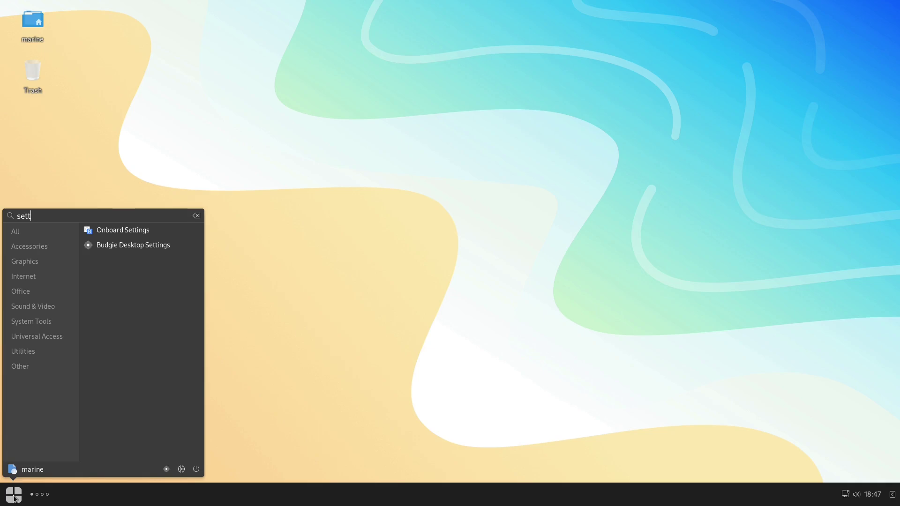
key("BackSpace")
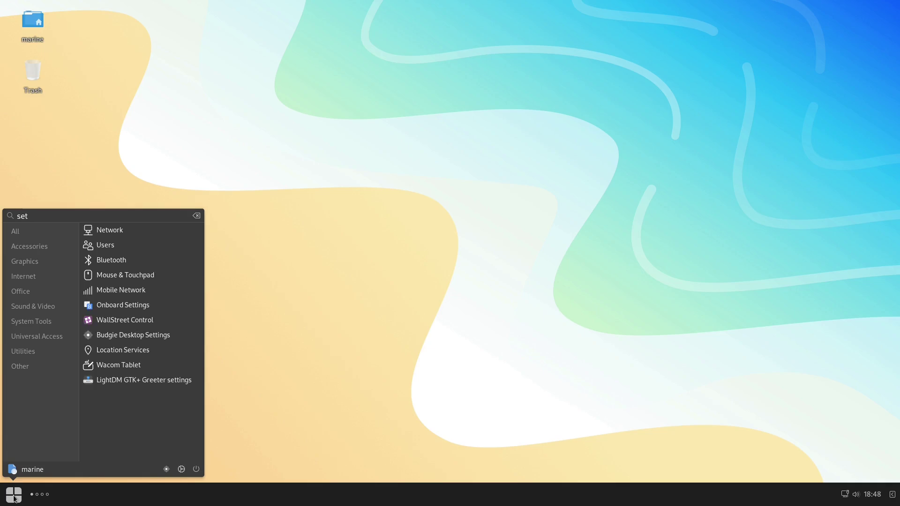
key("BackSpace")
key("BackSpace")
key("BackSpace")
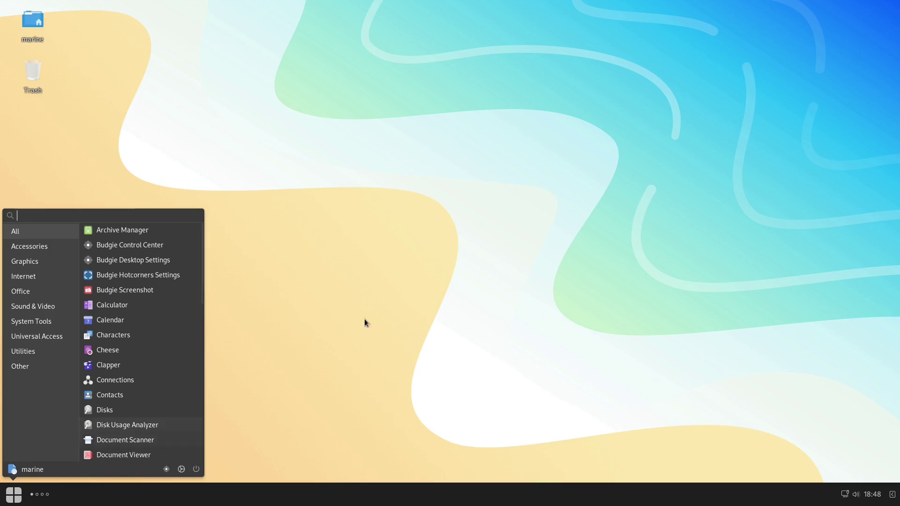
left_click(126, 250)
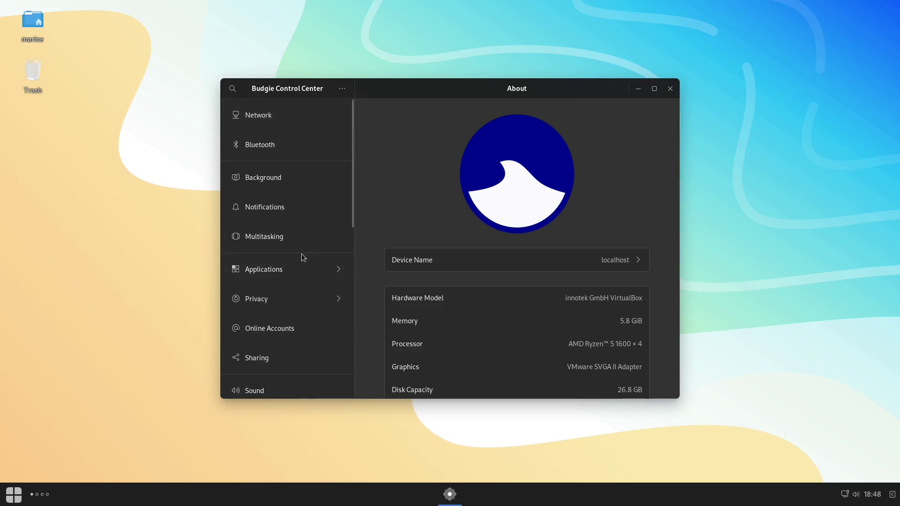
Scroll through the About page's hardware, memory and disk details
scroll(302, 257, "down", 10)
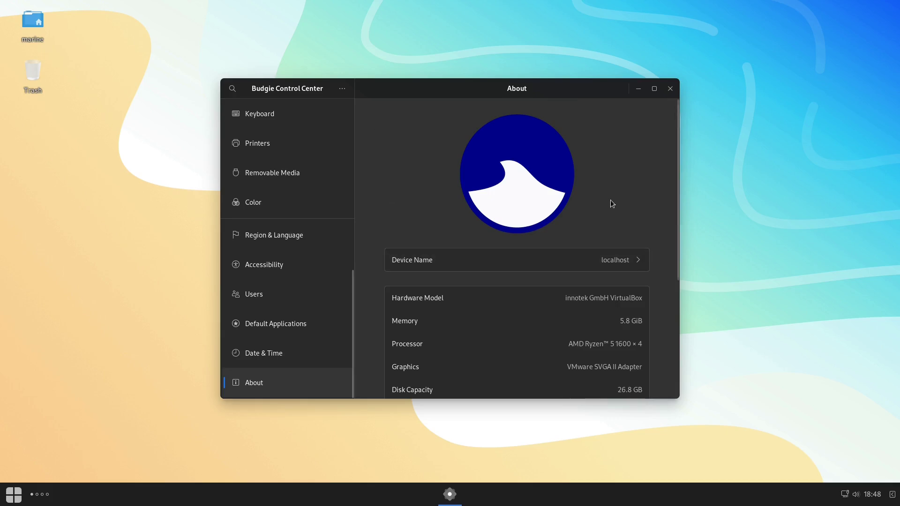
scroll(661, 310, "down", 1)
scroll(661, 311, "down", 3)
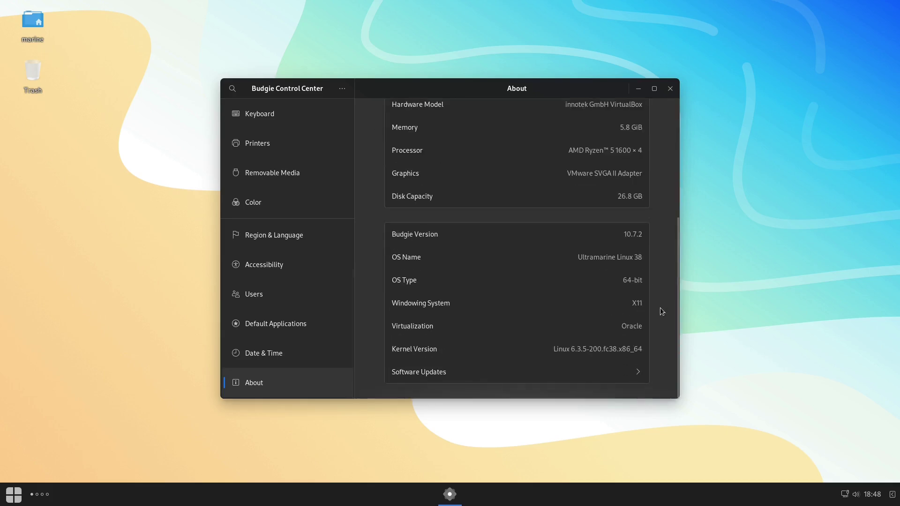
scroll(659, 309, "up", 4)
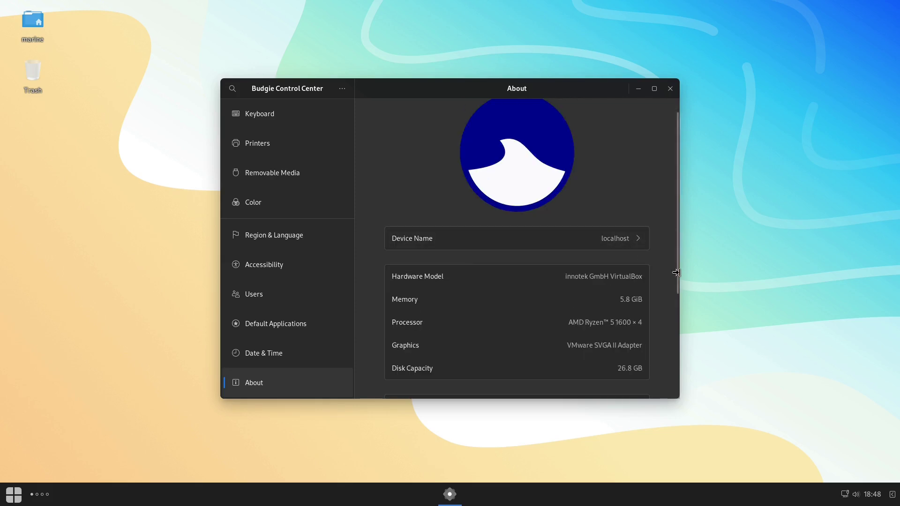
scroll(661, 279, "down", 2)
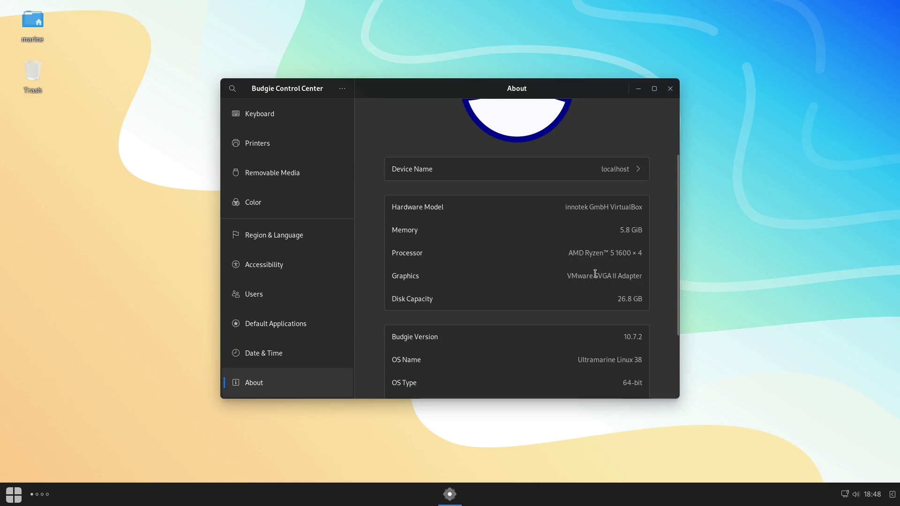
scroll(645, 314, "down", 3)
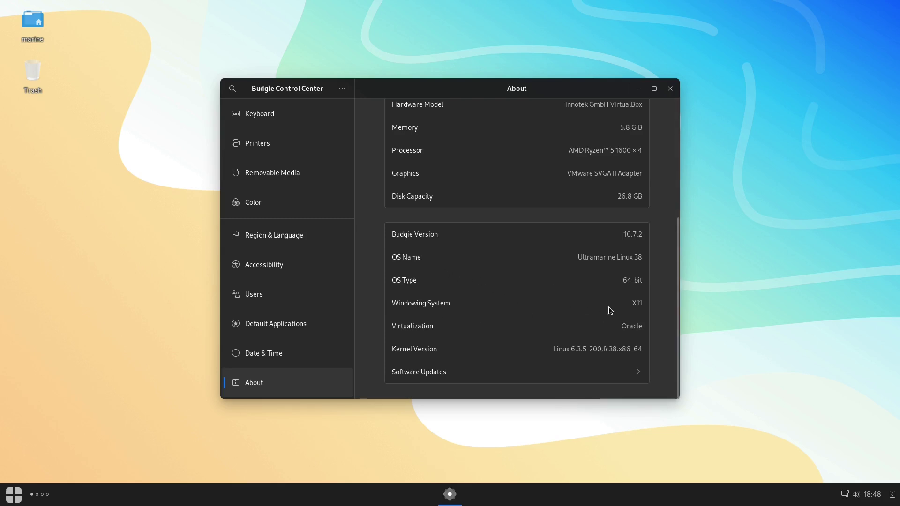
Select the X11 windowing system and kernel version values, then scroll back to the top
double_click(633, 303)
left_click_drag(577, 346, 623, 349)
left_click(623, 348)
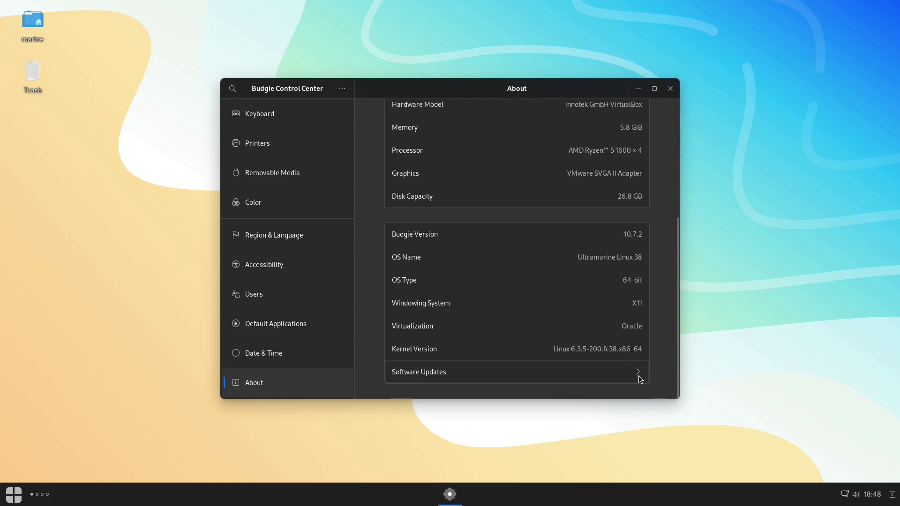
scroll(399, 276, "up", 5)
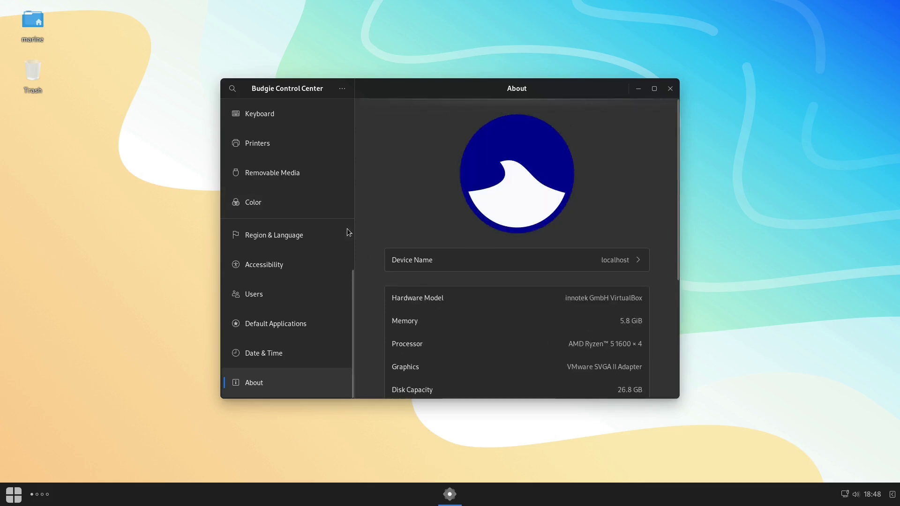
scroll(300, 168, "up", 5)
scroll(307, 174, "up", 5)
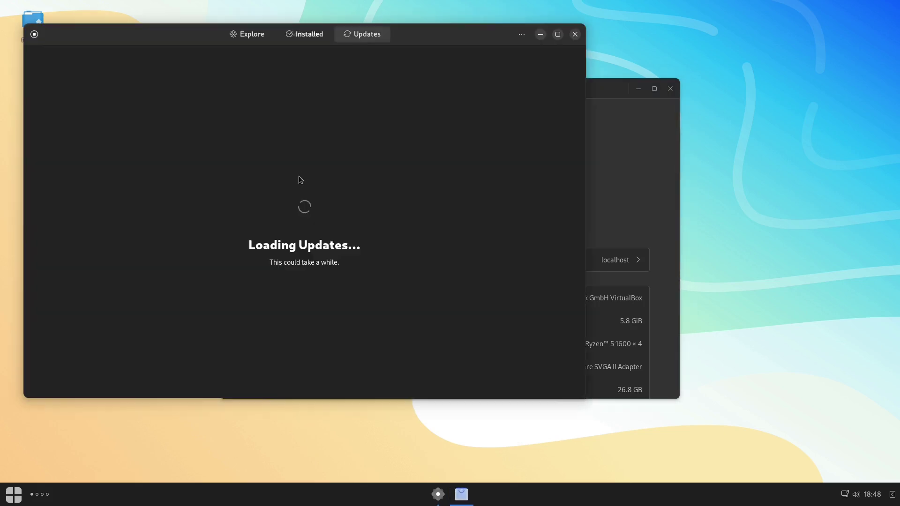
Minimize the still-loading Software window and open Control Center's Background page
left_click(541, 34)
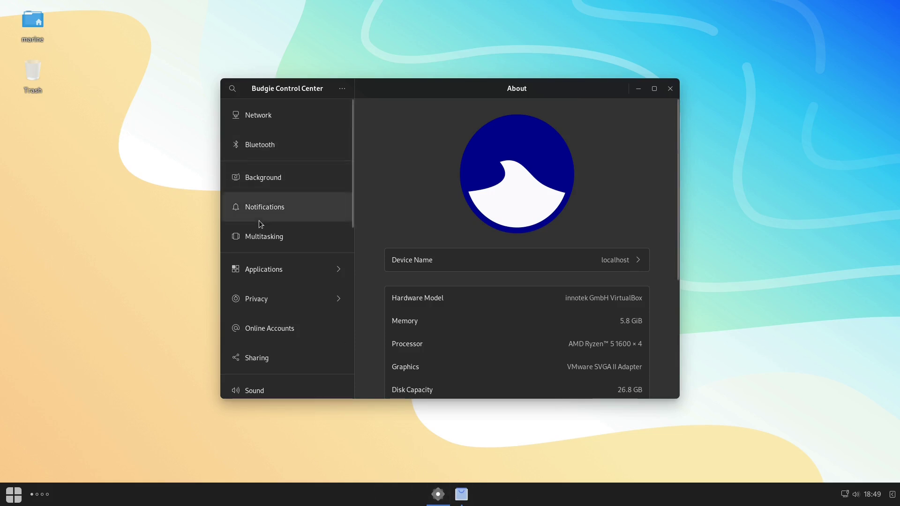
left_click(277, 181)
Scroll the wallpaper grid and set the kitten-in-daisies photo as the desktop background
scroll(628, 253, "down", 12)
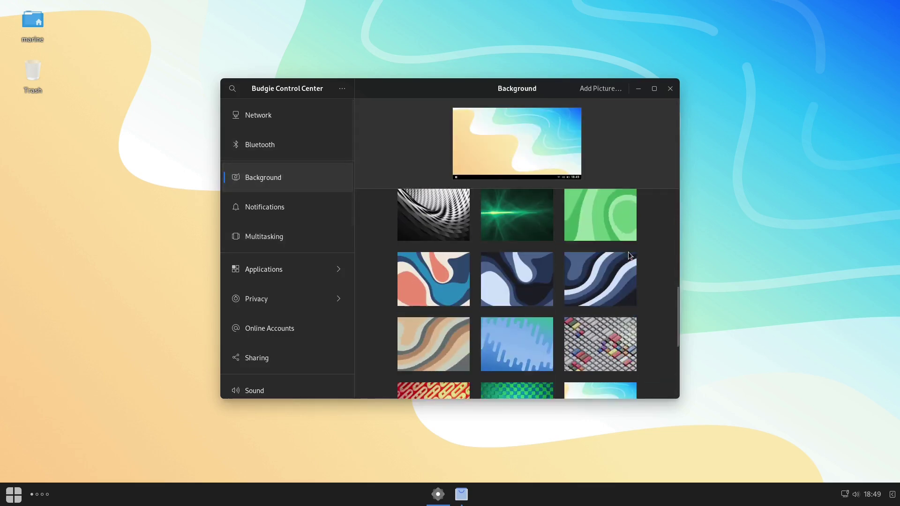
scroll(628, 254, "up", 5)
scroll(628, 253, "down", 3)
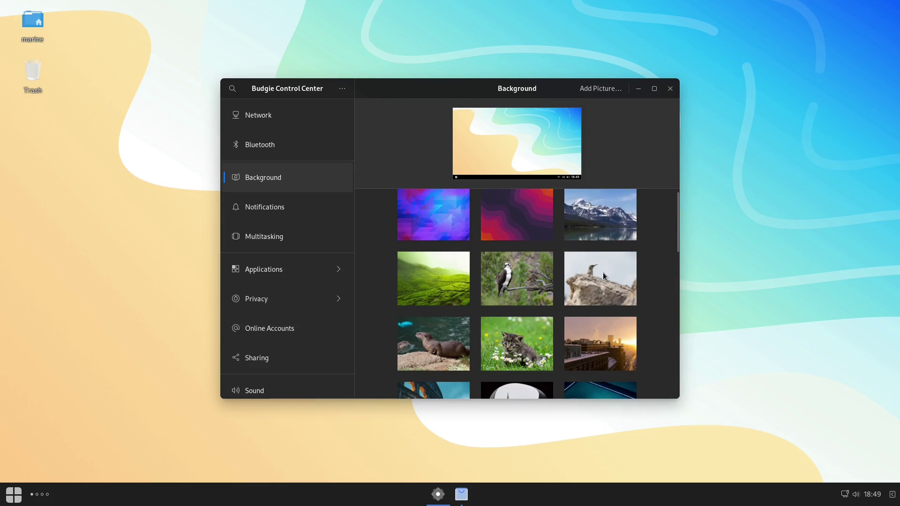
left_click(521, 347)
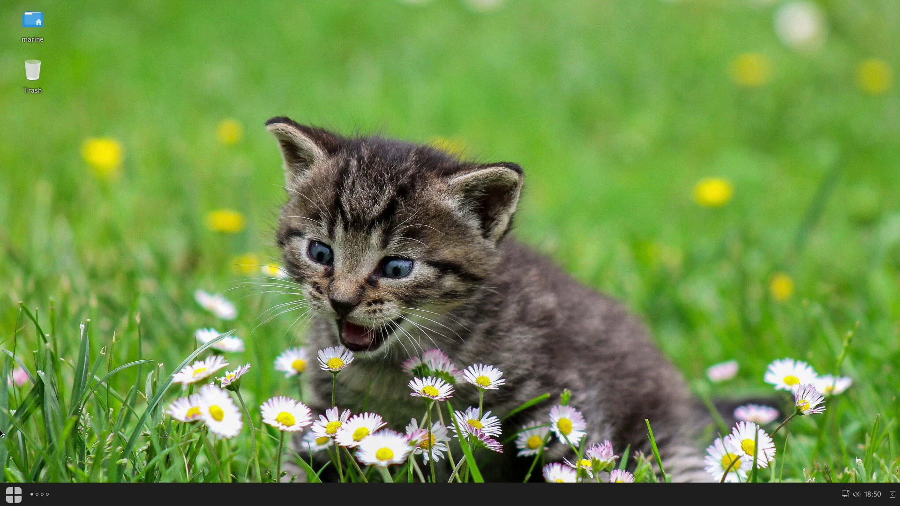
Launch Software by searching 'soft' in the app menu, then bring up the side panel
left_click(4, 494)
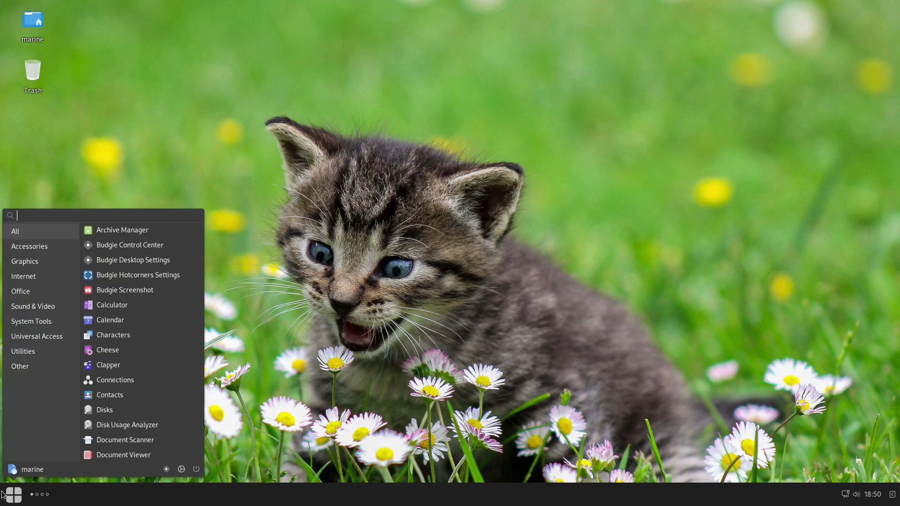
type("soft")
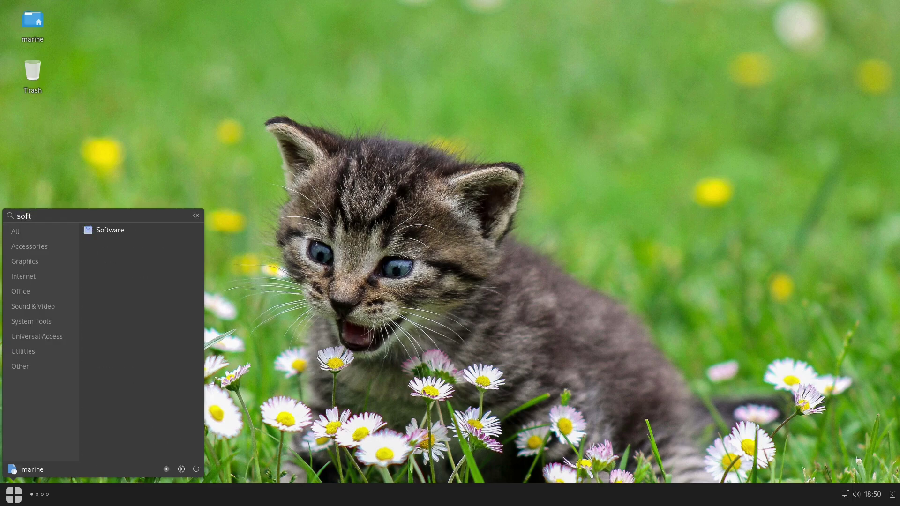
left_click(115, 232)
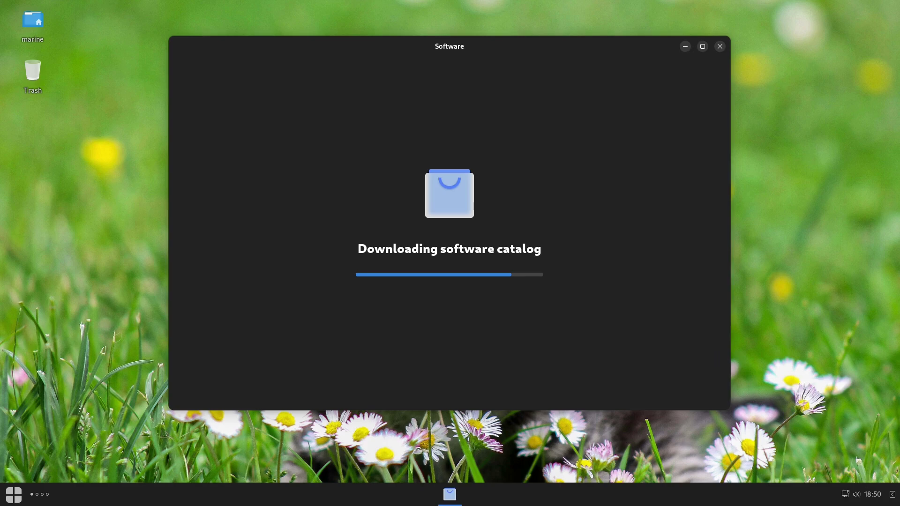
left_click(891, 495)
Browse the side panel's notifications, widgets, audio output devices and per-app audio controls, then close it
left_click(858, 21)
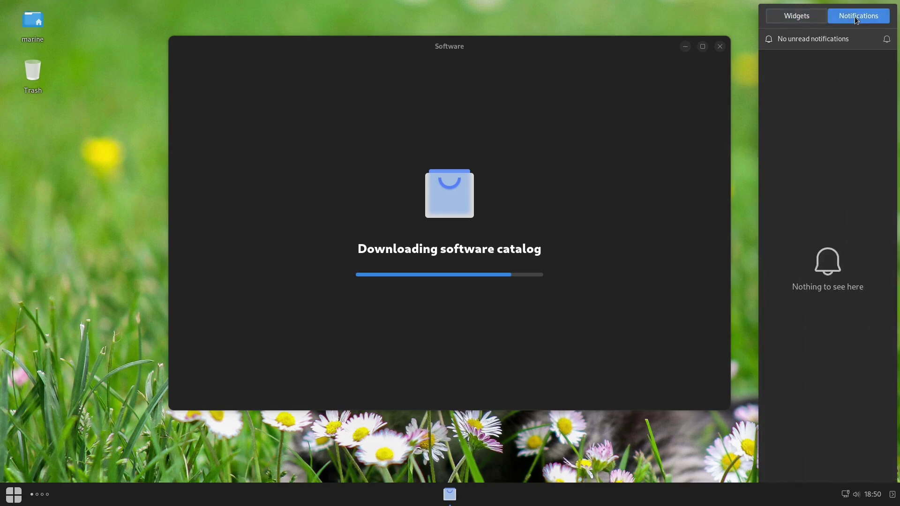
left_click(808, 18)
left_click(850, 195)
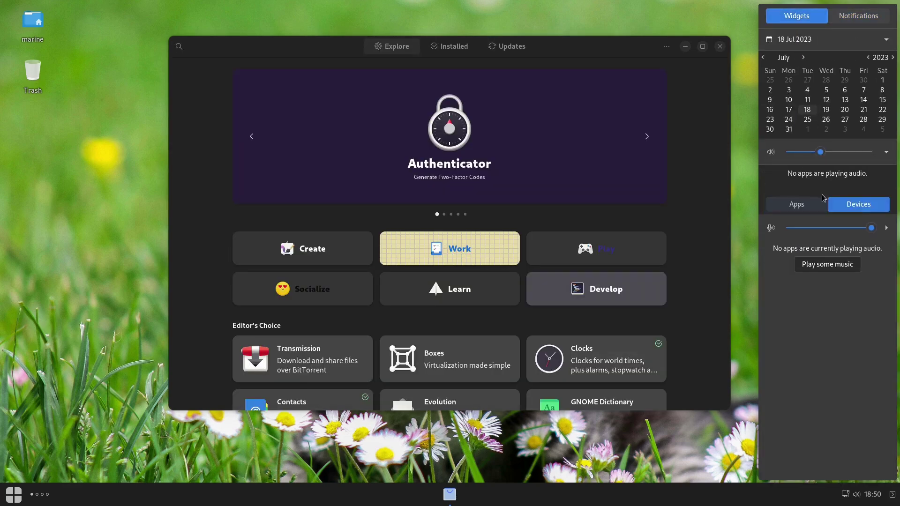
left_click(809, 206)
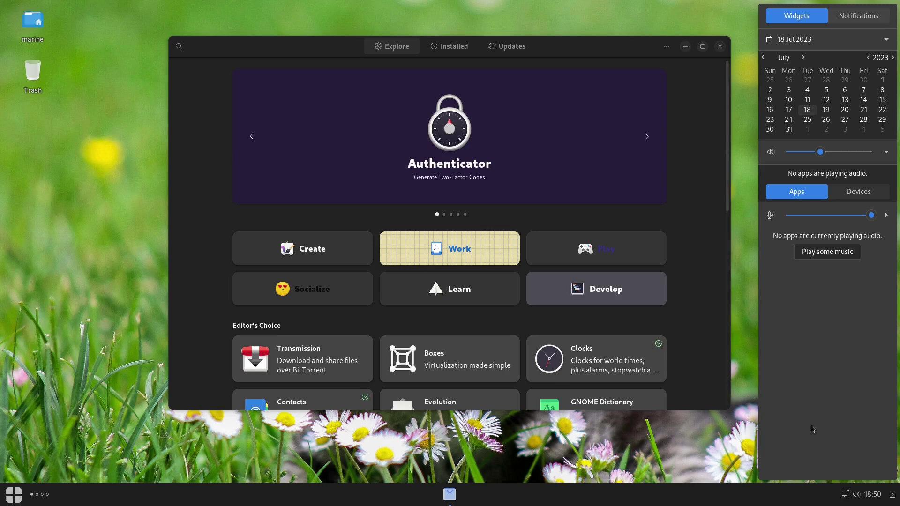
left_click(893, 496)
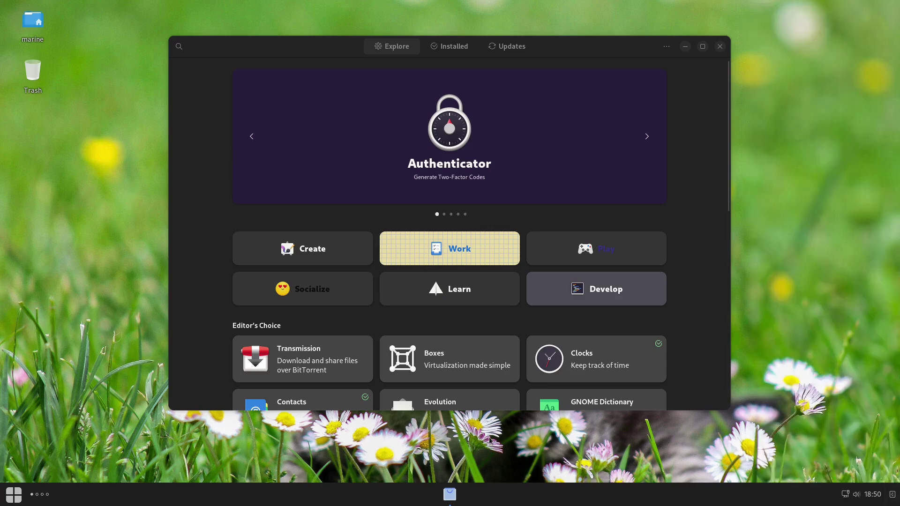
Open and dismiss the application menu, then bring up the Software options list
left_click(9, 500)
left_click(10, 500)
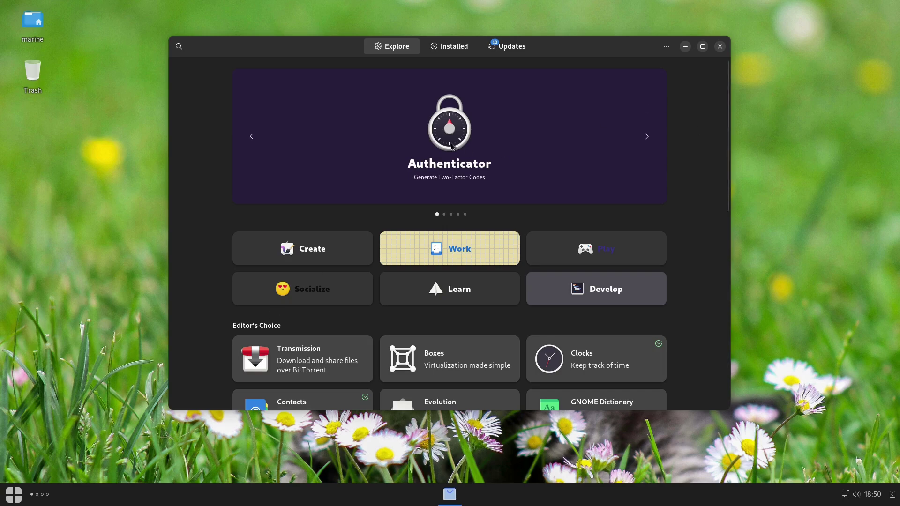
left_click(667, 45)
left_click(671, 70)
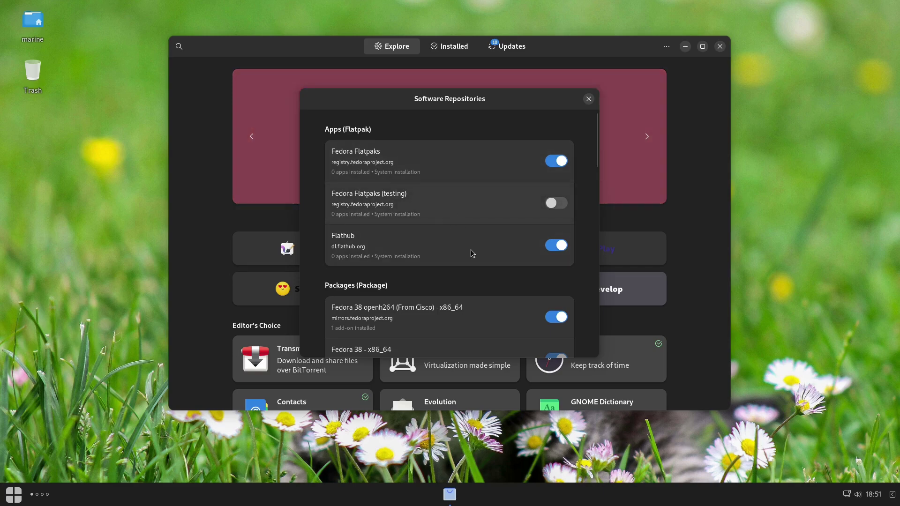
scroll(596, 163, "down", 3)
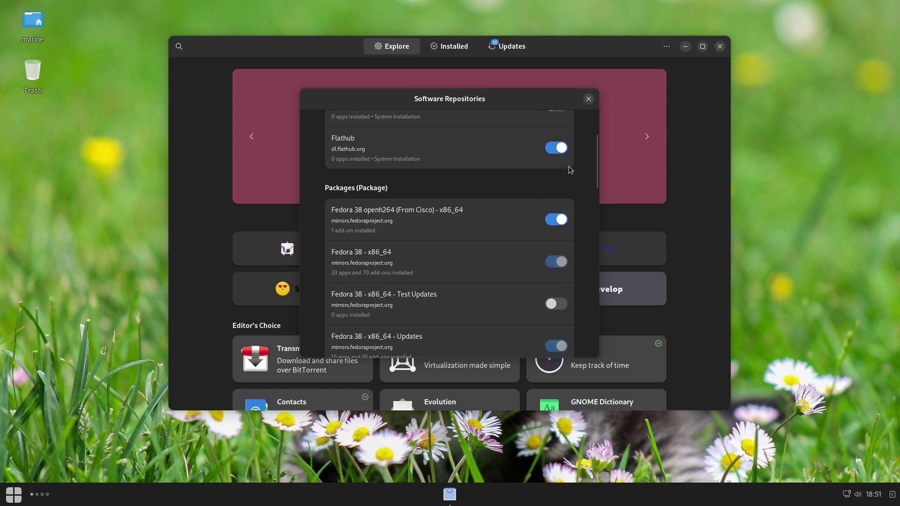
scroll(595, 181, "up", 3)
scroll(595, 142, "down", 3)
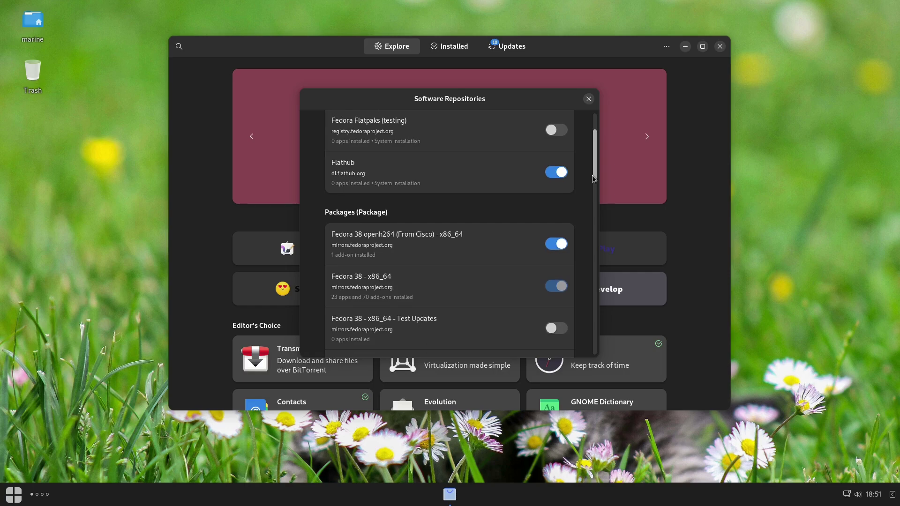
left_click_drag(592, 175, 583, 292)
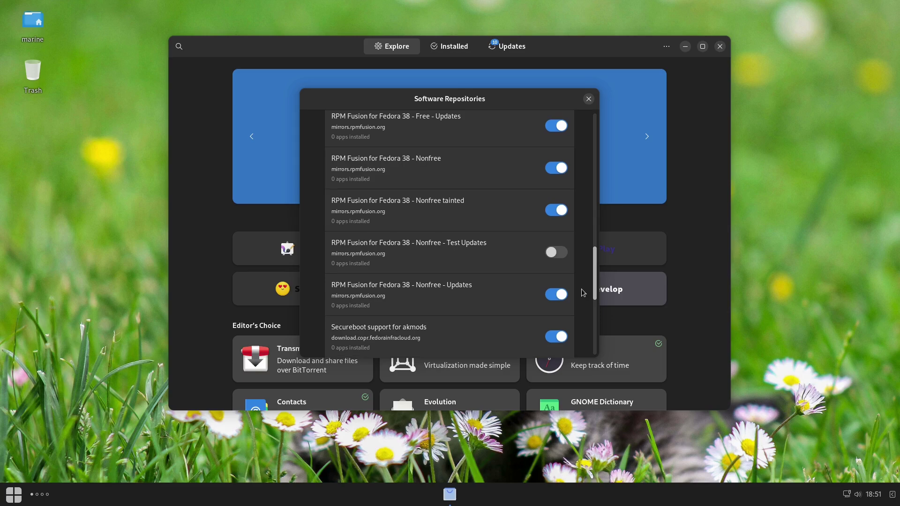
left_click_drag(582, 293, 582, 296)
scroll(582, 297, "down", 1)
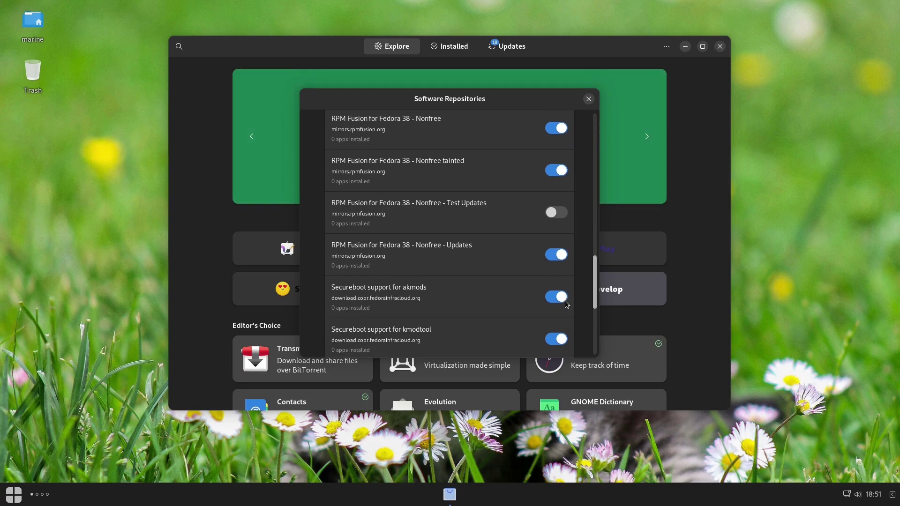
scroll(567, 303, "down", 4)
scroll(563, 323, "down", 5)
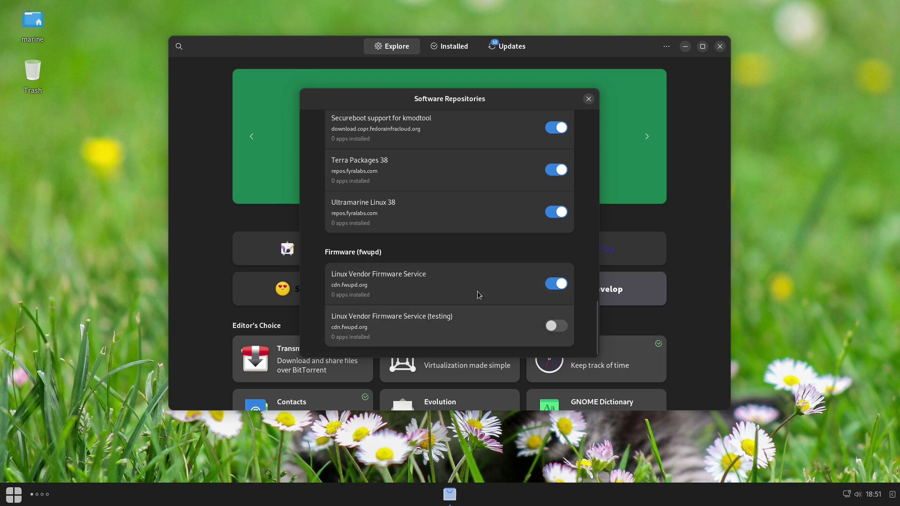
scroll(515, 212, "up", 10)
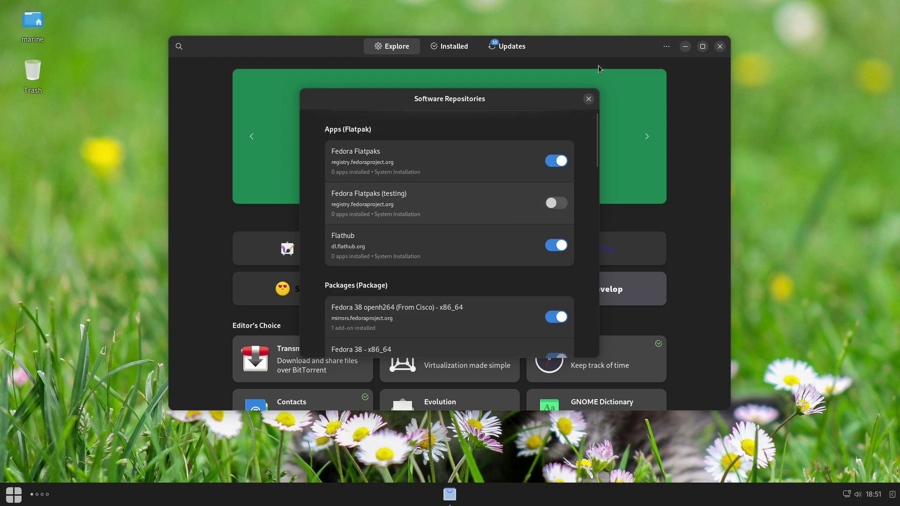
left_click(589, 98)
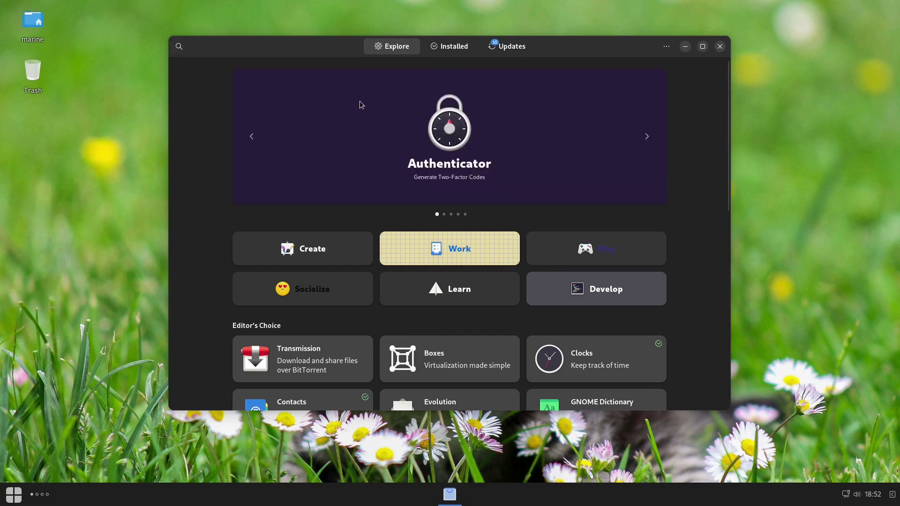
Search GNOME Software for 'vlc' and reposition the window on the desktop
left_click(183, 46)
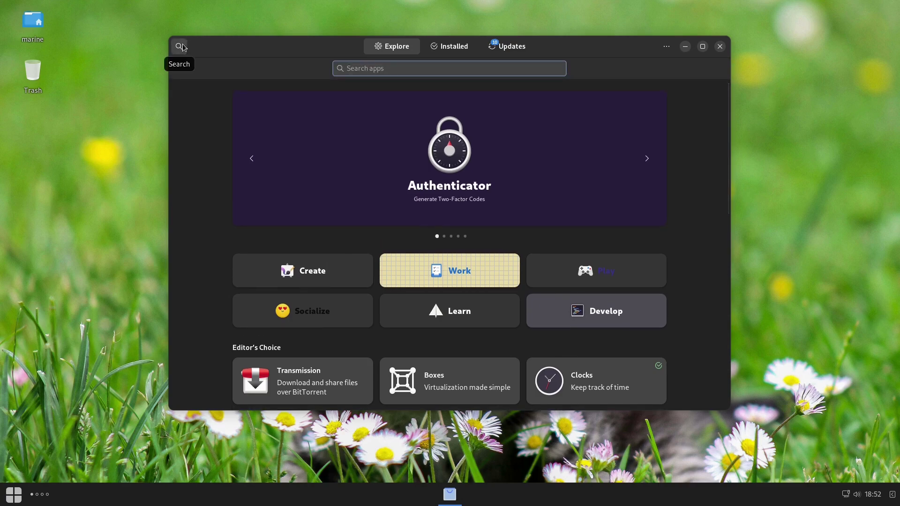
type("vlc")
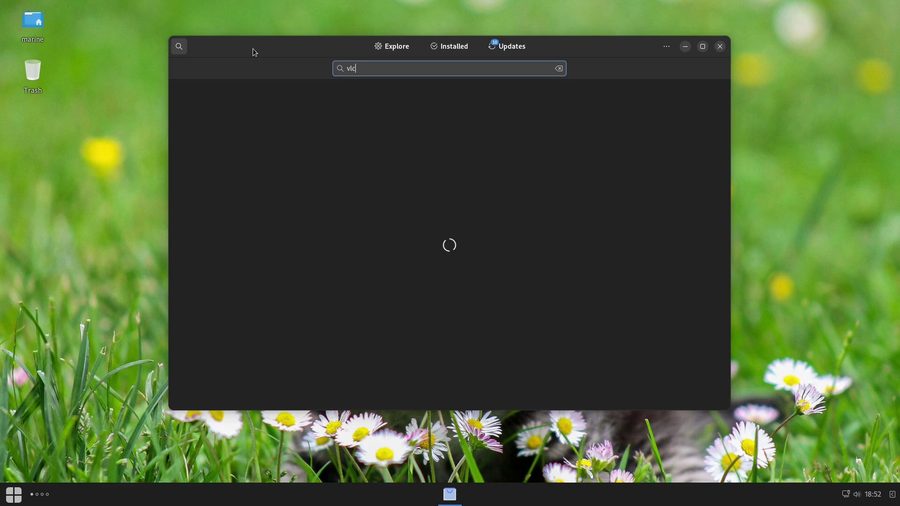
left_click_drag(255, 51, 259, 73)
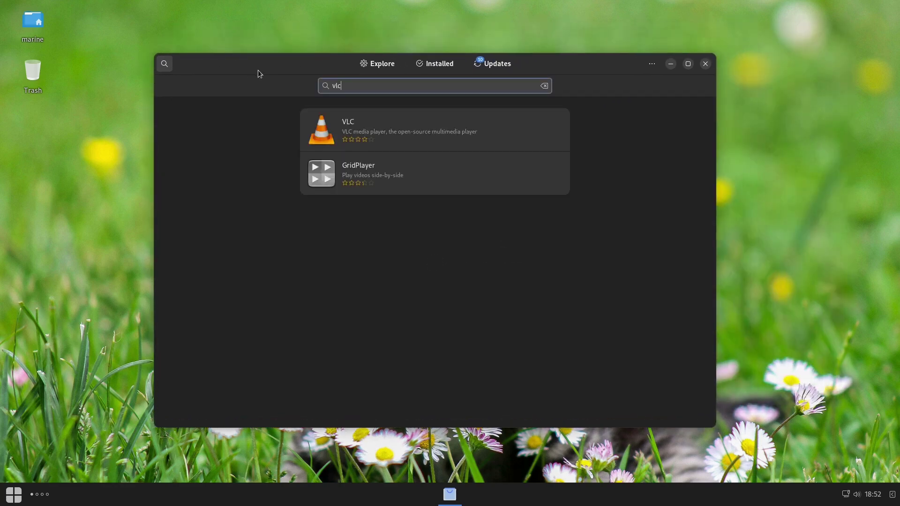
Review VLC's details page and check its install sources, Flathub and rpmfusion-free-38
left_click(443, 146)
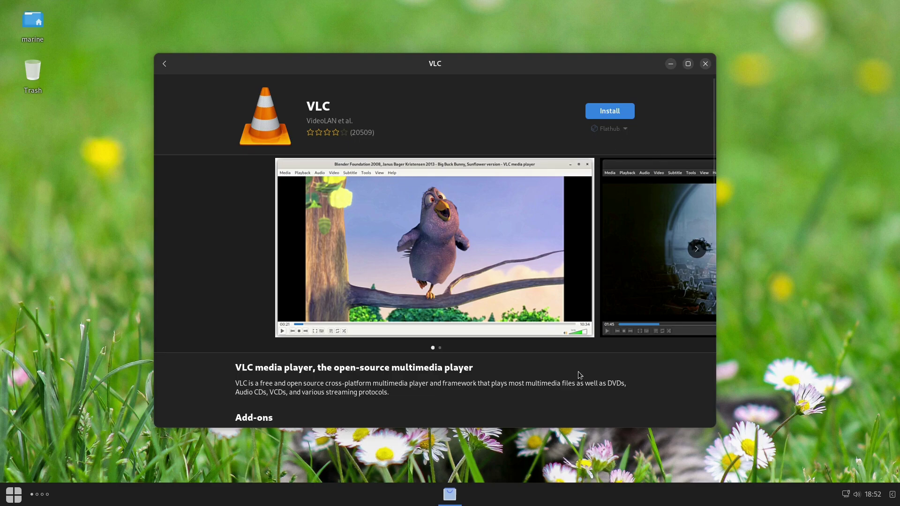
scroll(493, 375, "down", 15)
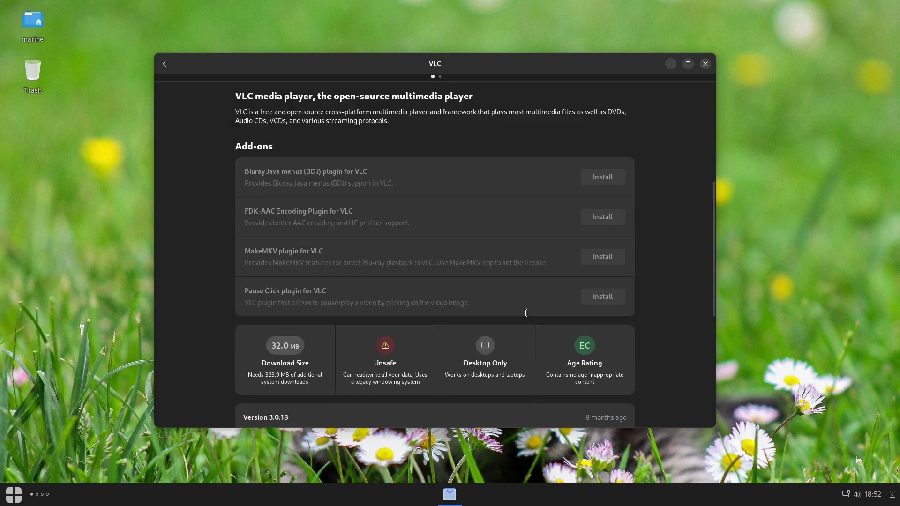
scroll(528, 311, "up", 5)
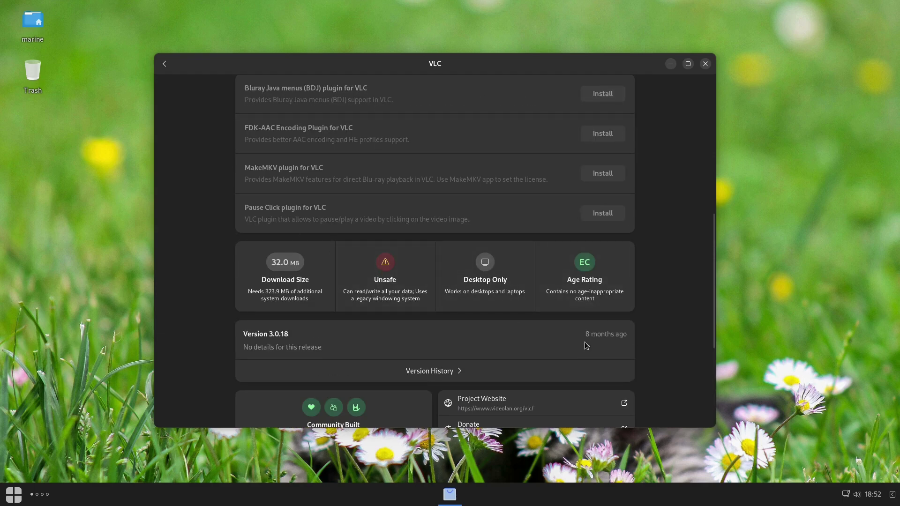
scroll(585, 347, "down", 5)
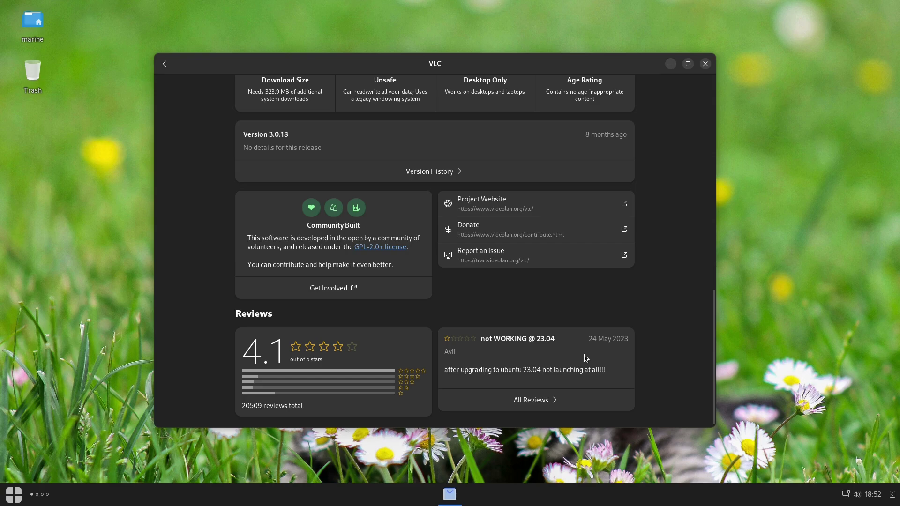
scroll(586, 358, "up", 4)
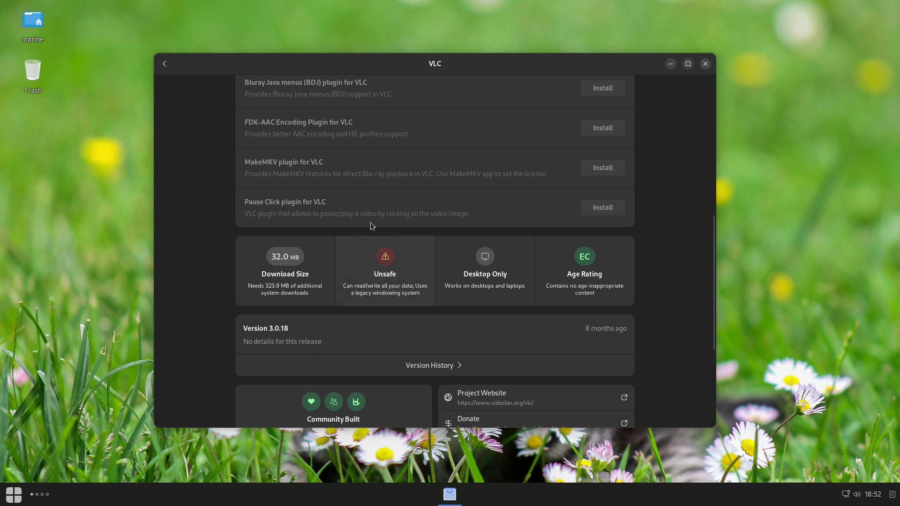
scroll(381, 265, "up", 10)
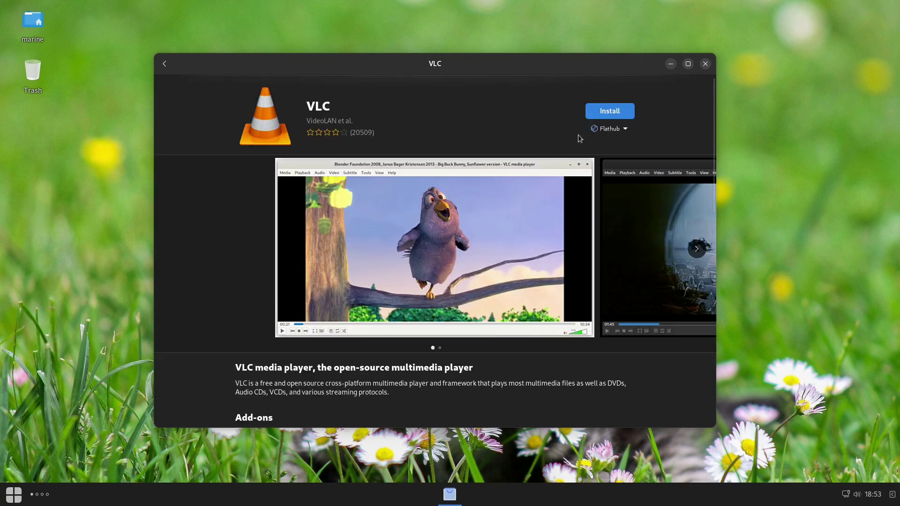
left_click(626, 129)
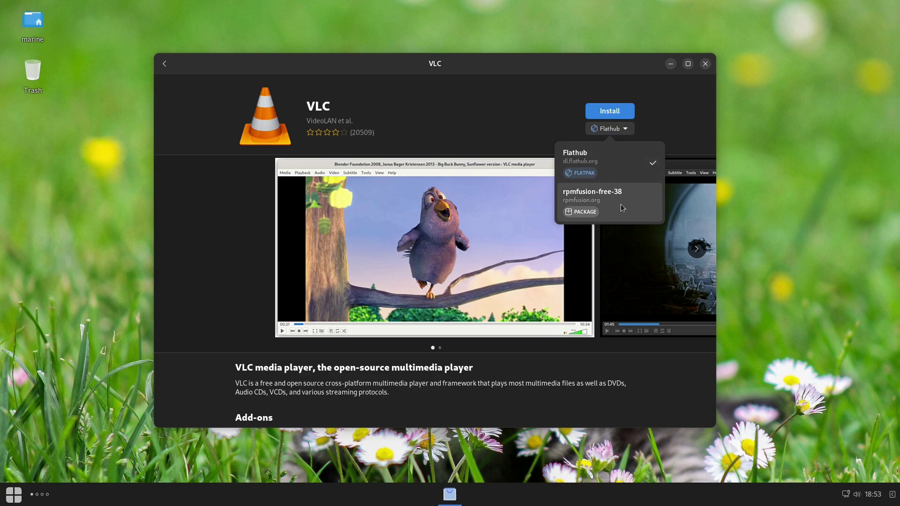
left_click(681, 115)
Close Software and browse Accessories, Graphics, Internet, Office, Sound & Video, then System Tools menu categories
left_click(165, 63)
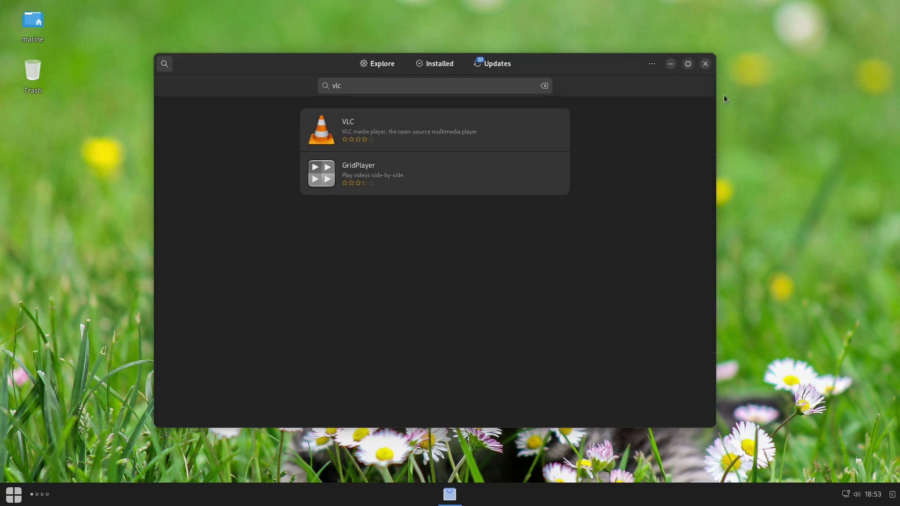
left_click(705, 64)
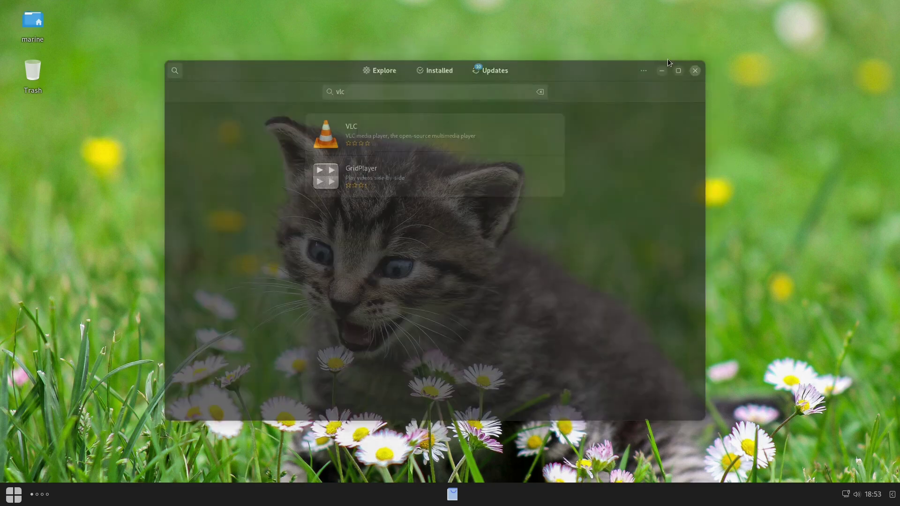
left_click(14, 494)
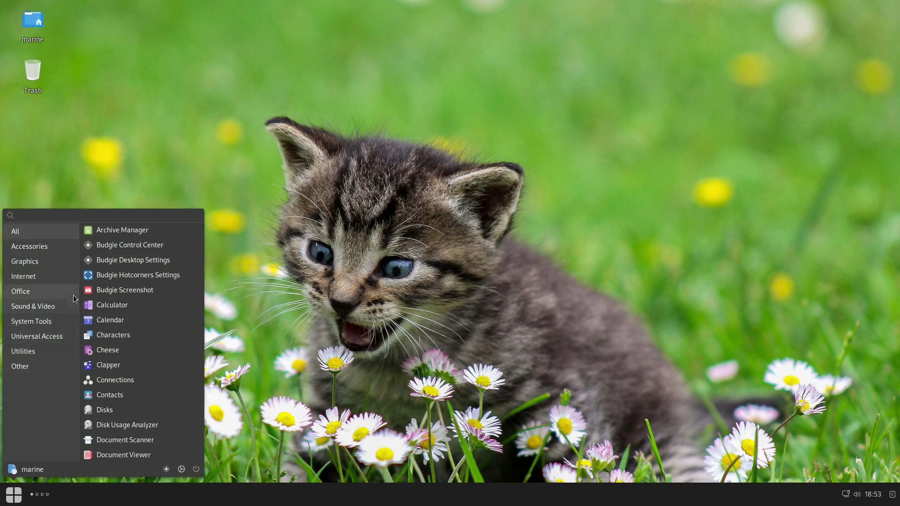
left_click(40, 247)
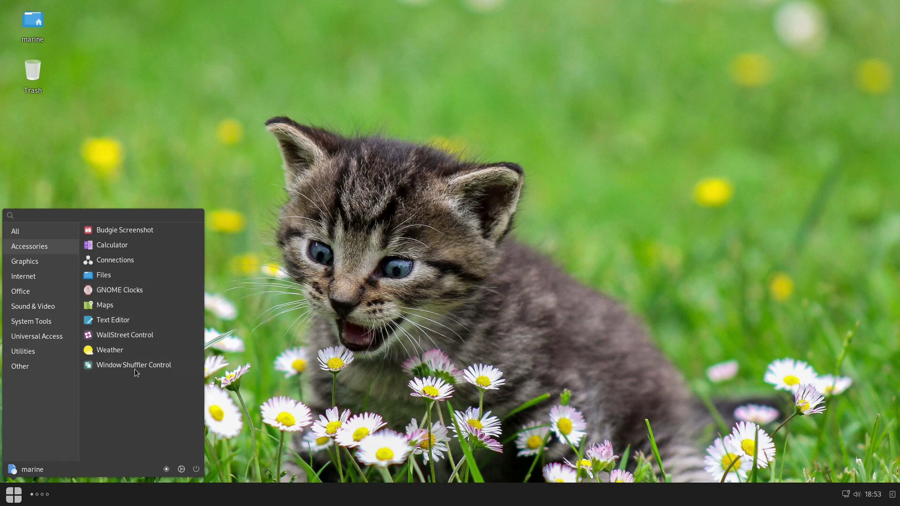
left_click(35, 262)
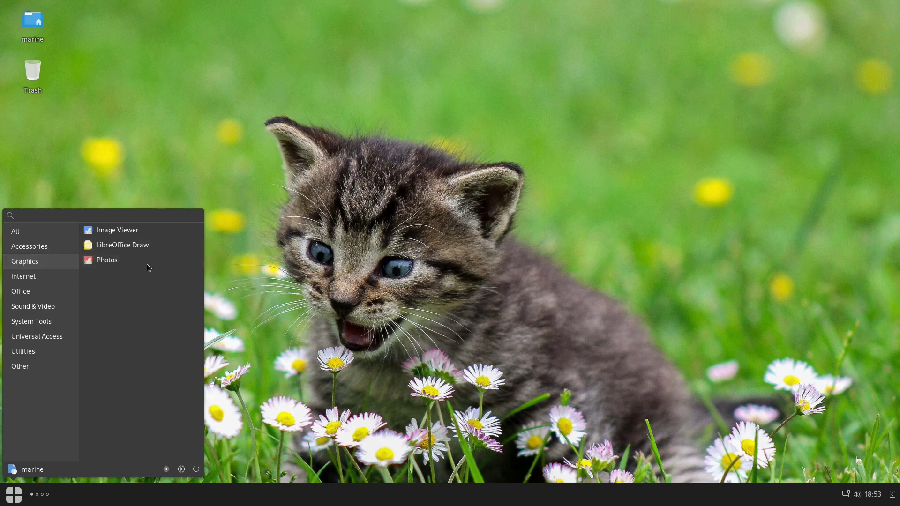
left_click(65, 272)
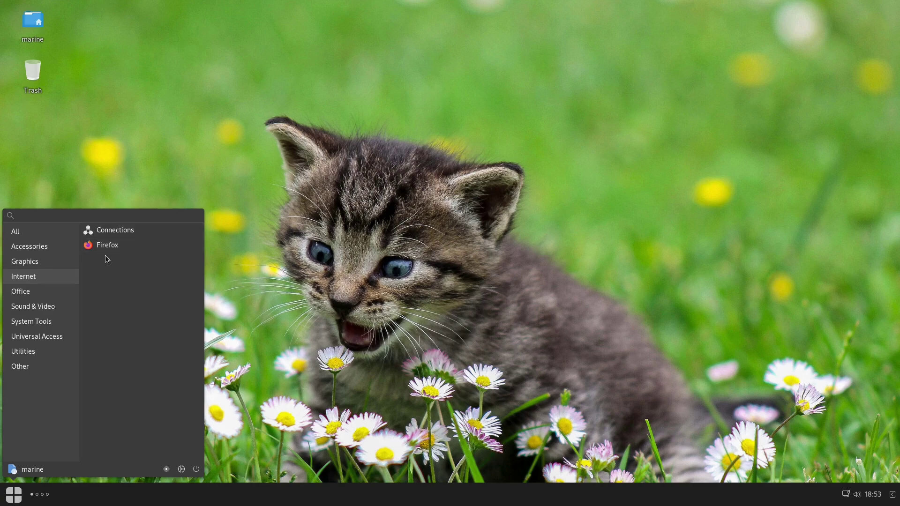
left_click(52, 289)
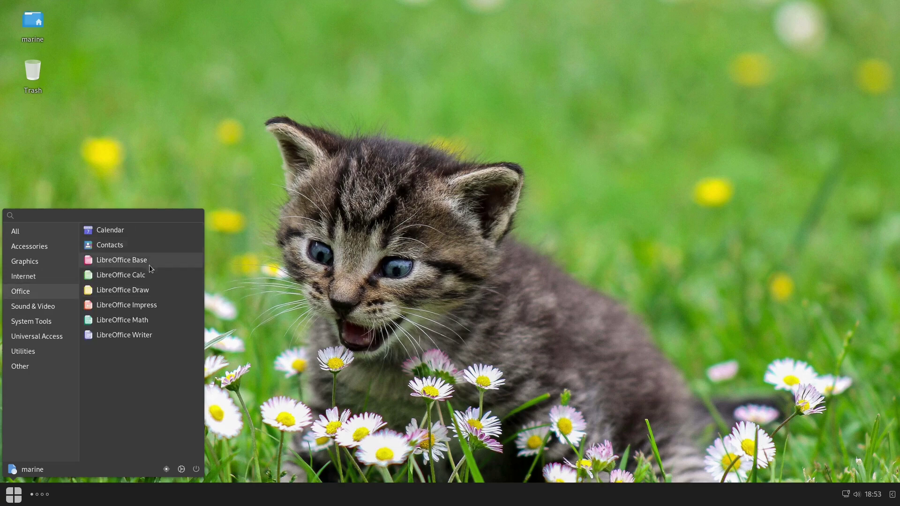
left_click(47, 306)
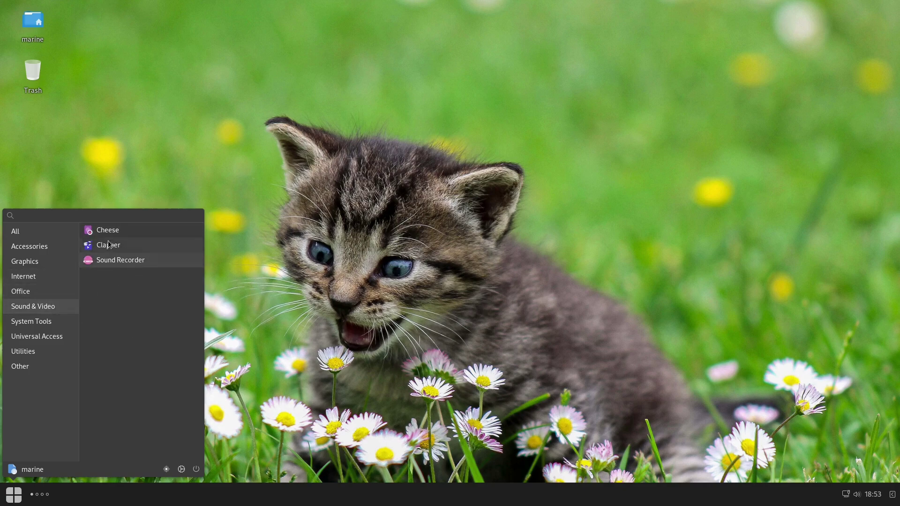
left_click(39, 323)
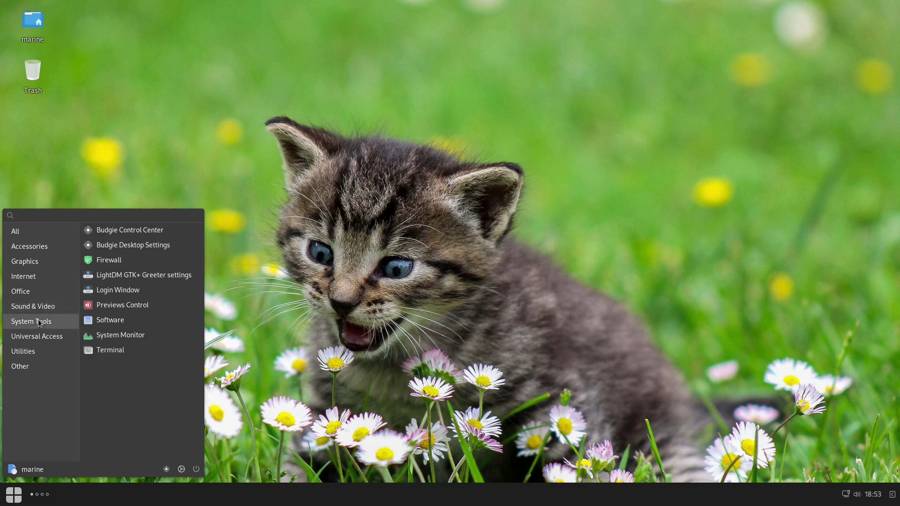
Launch Budgie Desktop Settings, centre it, and view Raven, Fonts and Style before Desktop
left_click(150, 247)
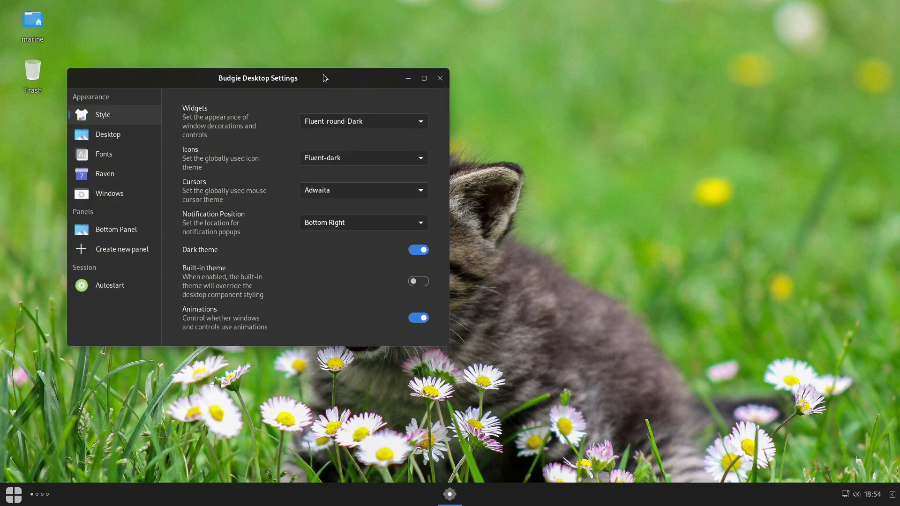
left_click_drag(324, 78, 553, 84)
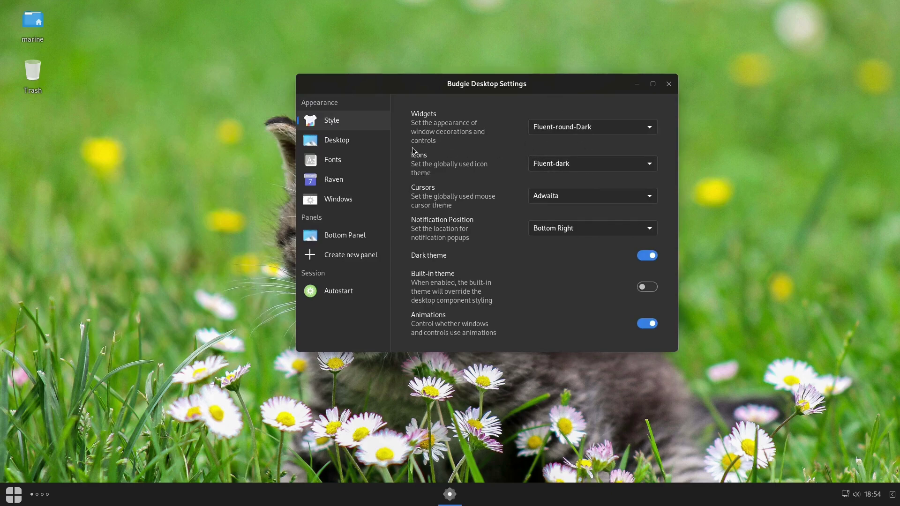
left_click(339, 181)
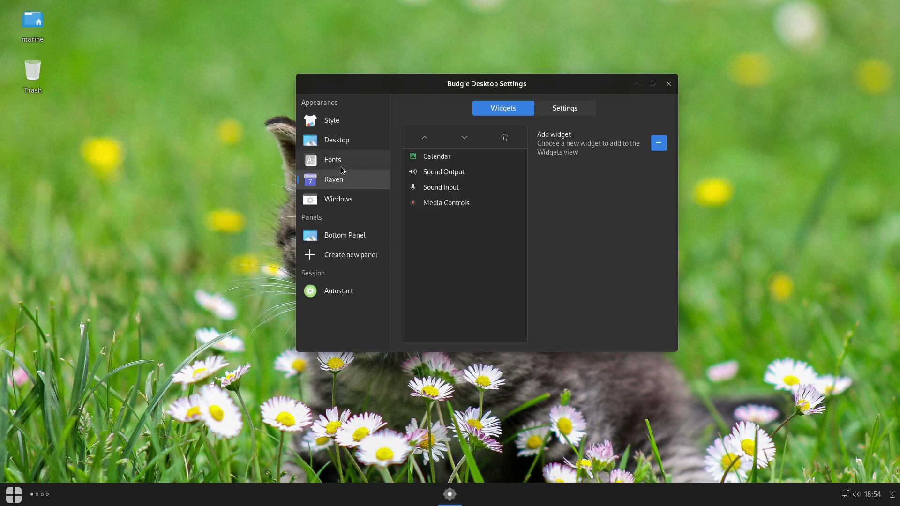
left_click(344, 167)
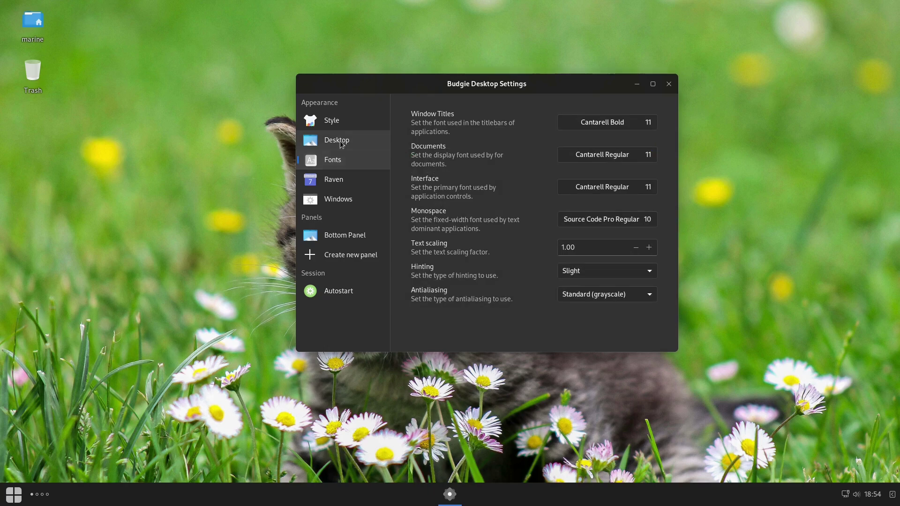
left_click(341, 141)
left_click(344, 127)
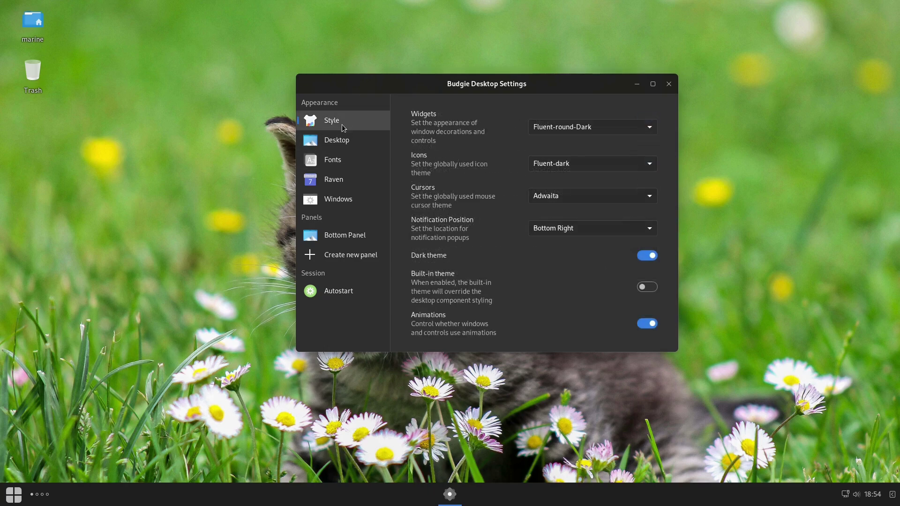
left_click(370, 141)
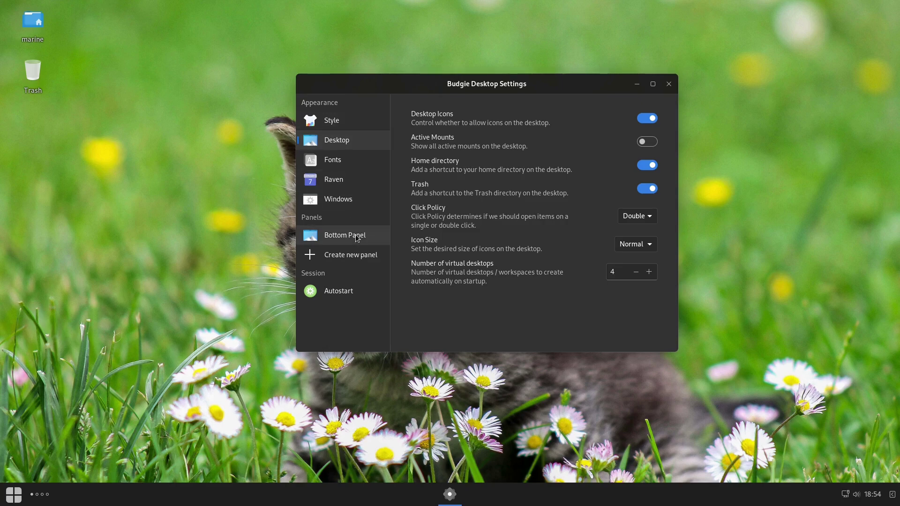
Close Budgie Desktop Settings and browse the Universal Access, Utilities and Other app categories
left_click(668, 84)
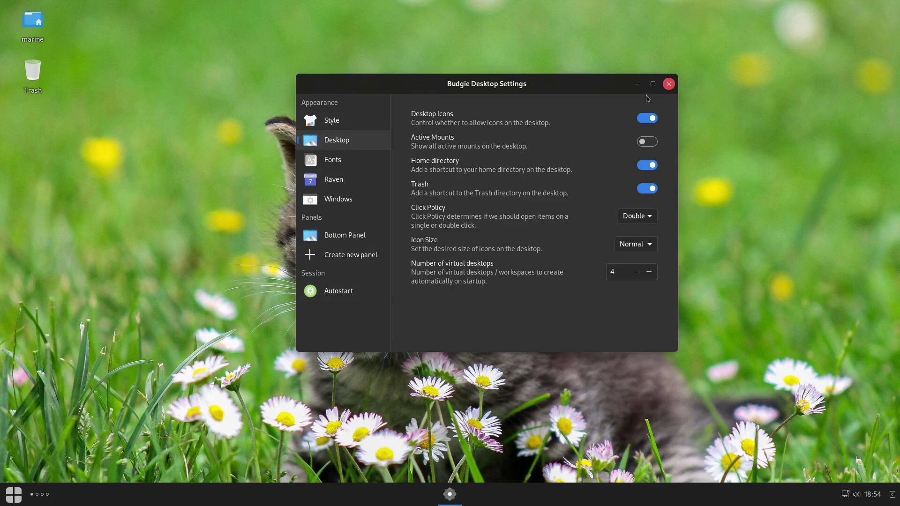
left_click(3, 500)
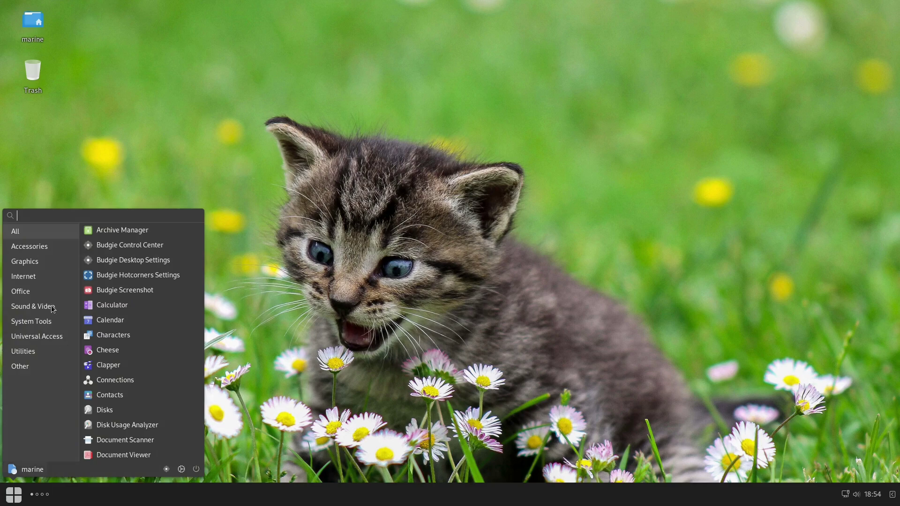
left_click(40, 340)
left_click(37, 350)
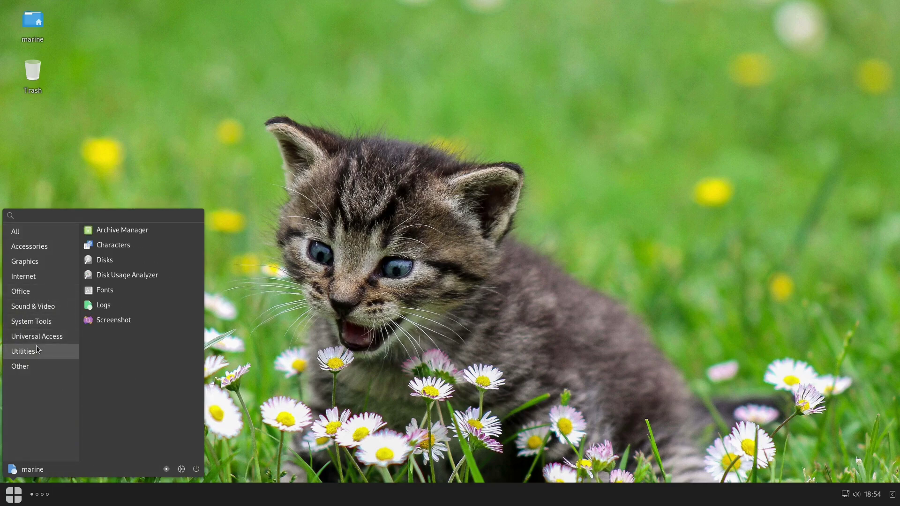
left_click(33, 367)
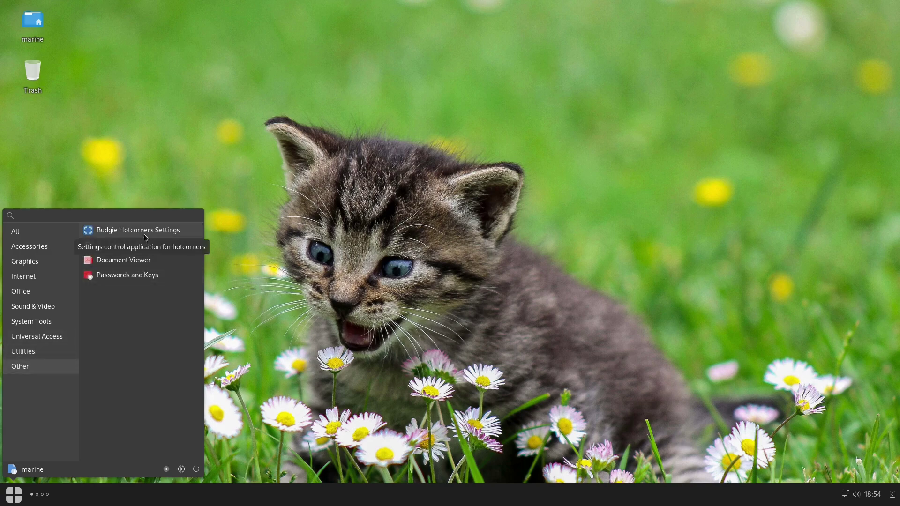
left_click(434, 278)
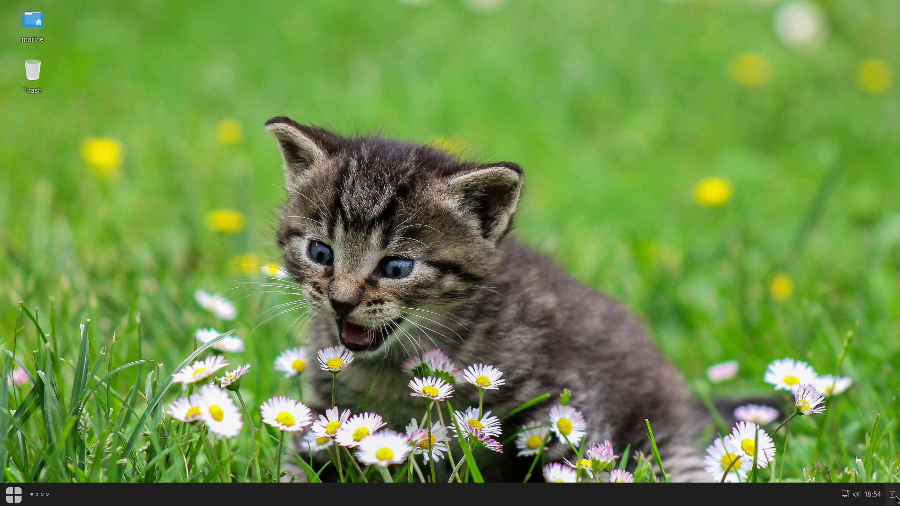
left_click(11, 498)
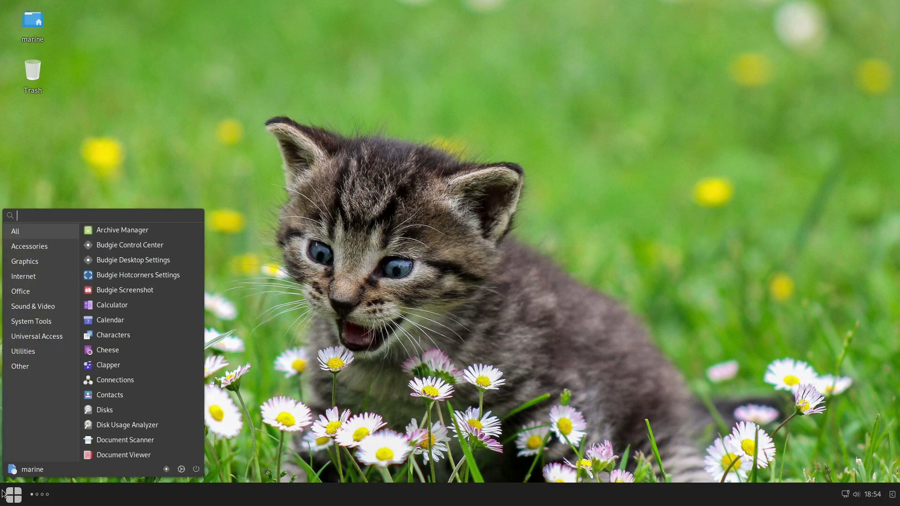
Launch Terminal, run htop, then close the terminal, confirming Close Terminal
type("term")
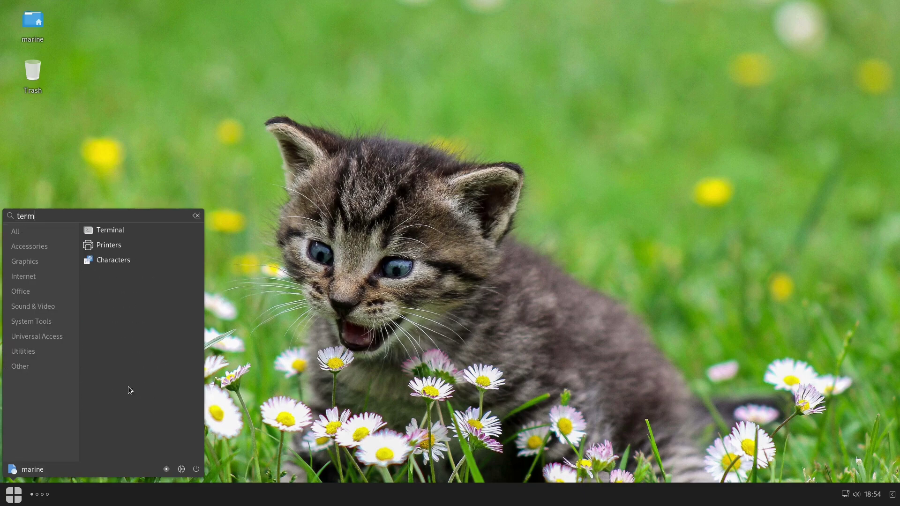
left_click(121, 231)
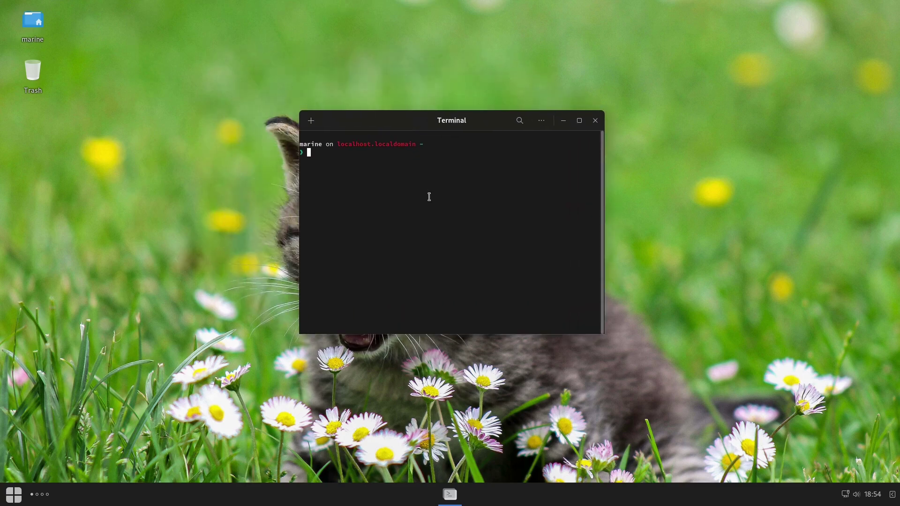
type("htop")
key("Return")
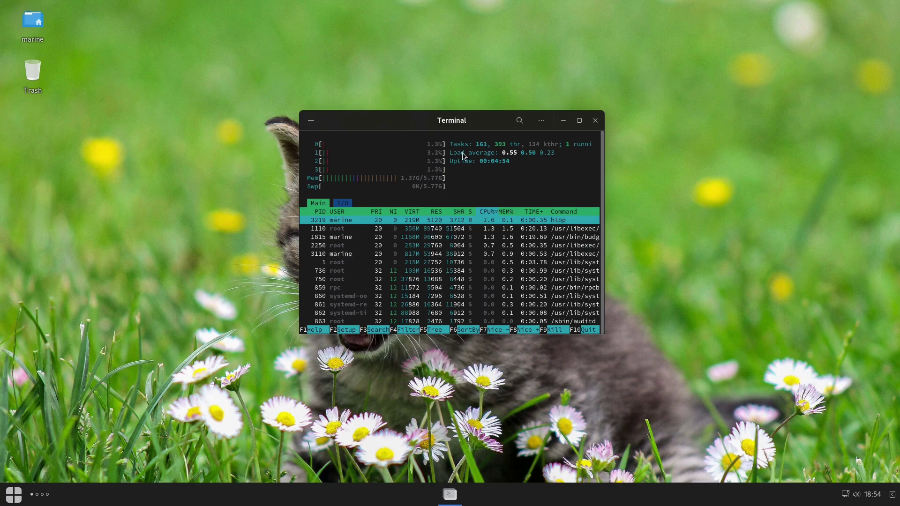
left_click(595, 121)
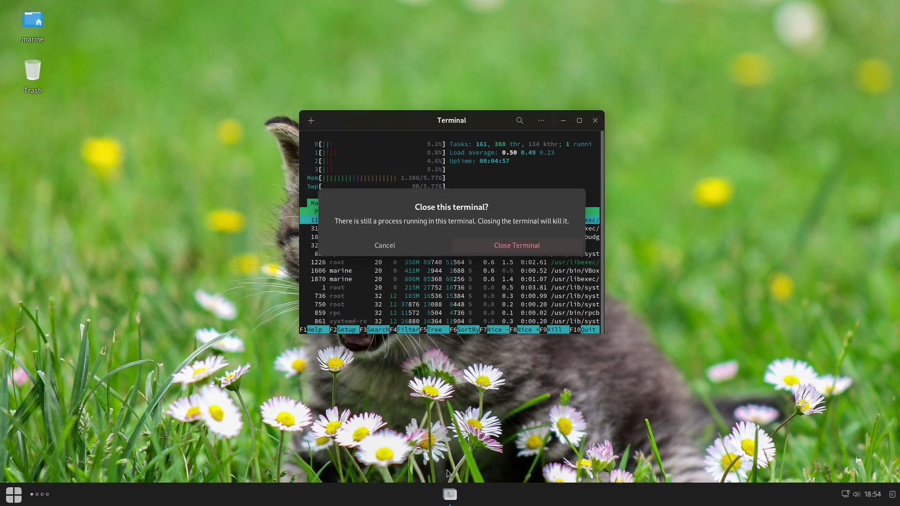
left_click(543, 250)
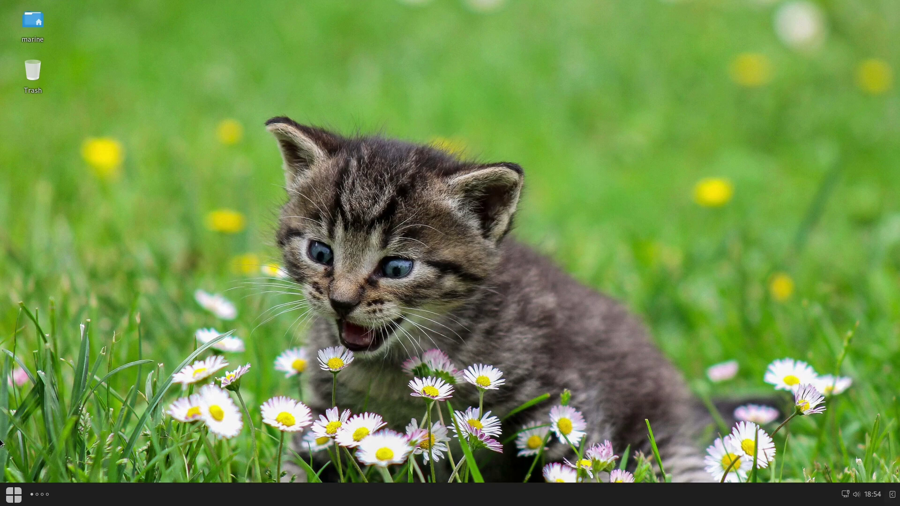
Browse the Accessories, Graphics, Internet and System Tools app categories, then search 'files'
left_click(16, 502)
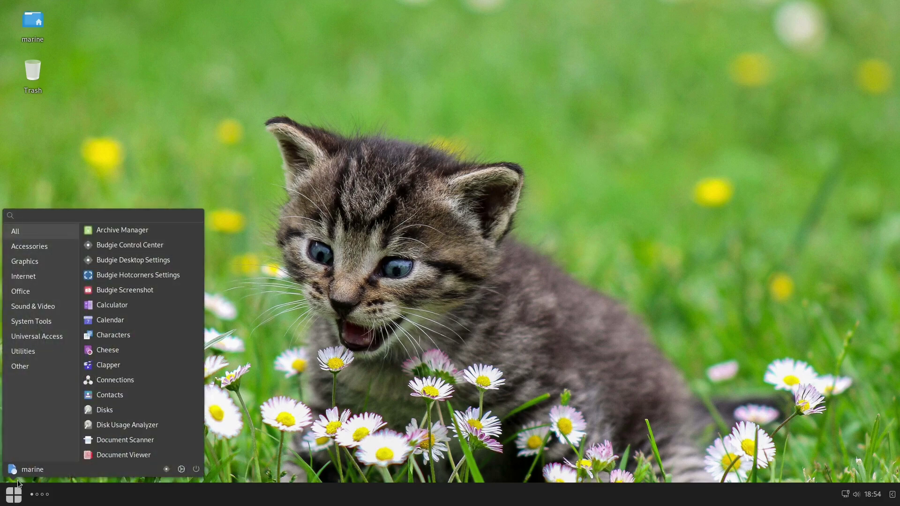
left_click(34, 249)
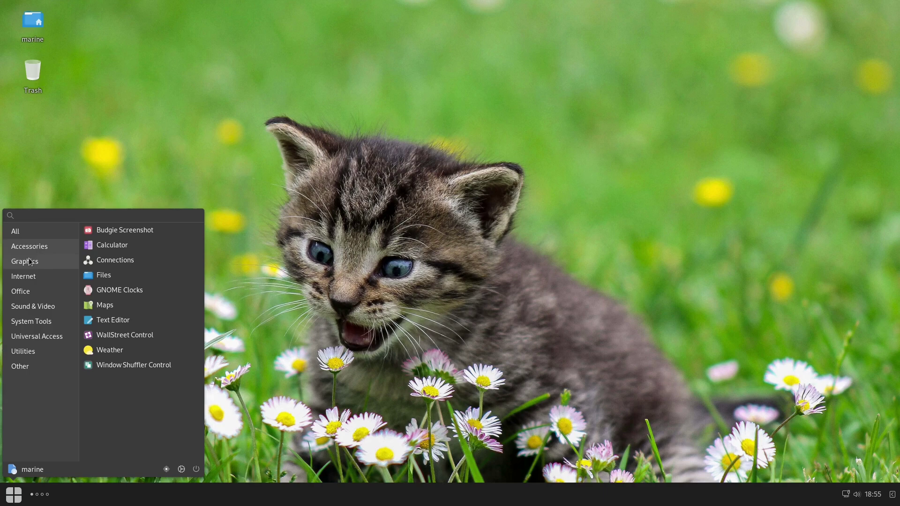
left_click(29, 261)
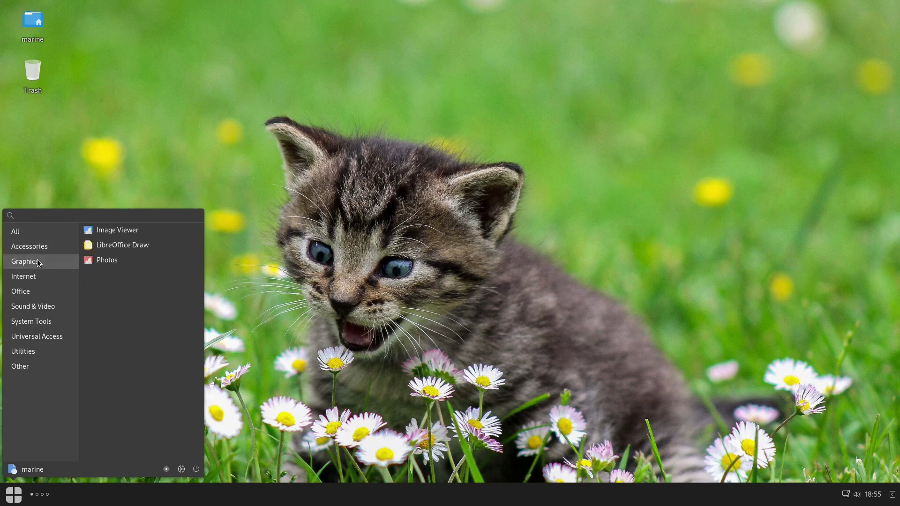
left_click(47, 282)
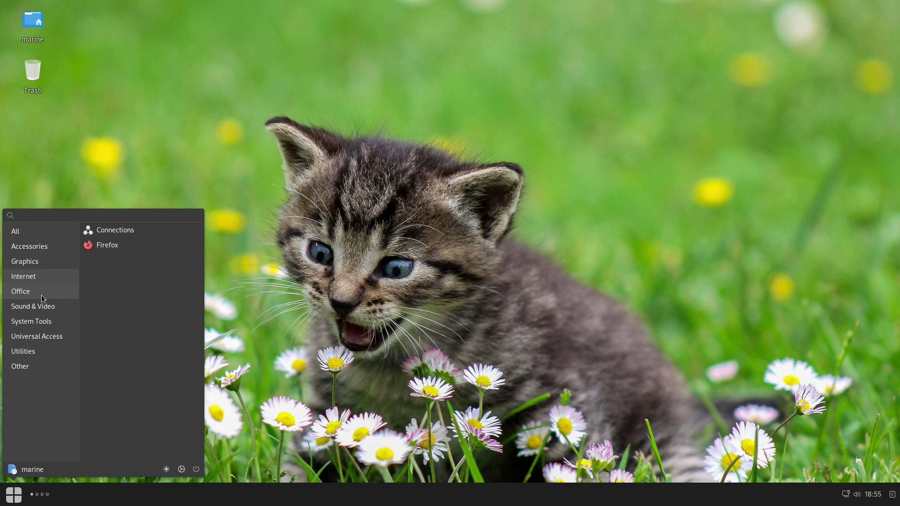
left_click(49, 321)
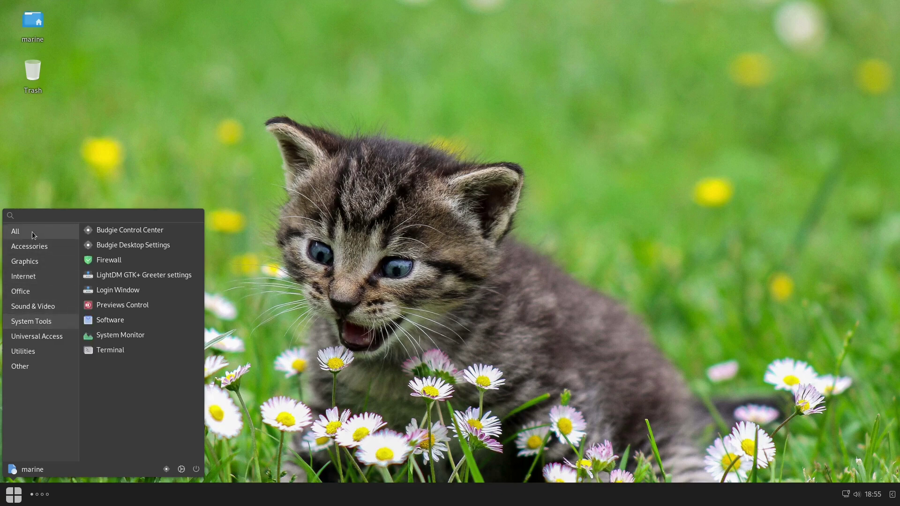
type("f")
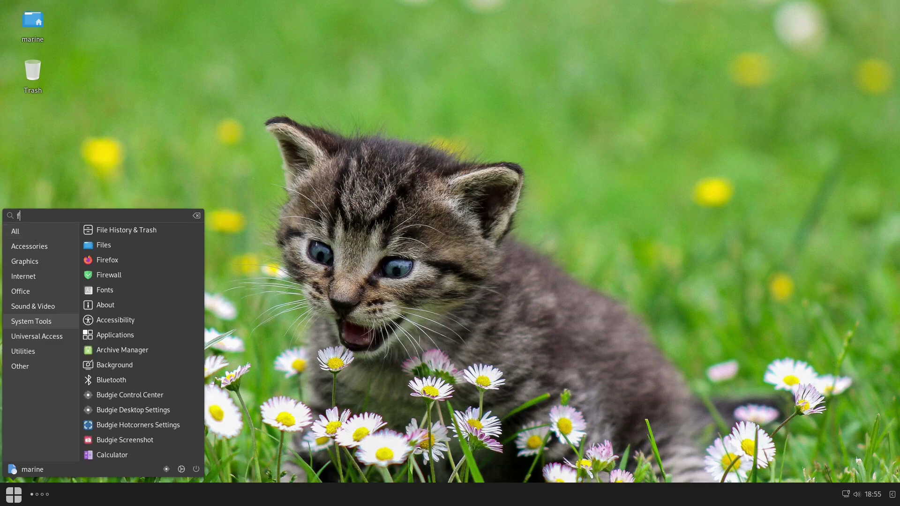
type("iles")
Launch Files, view Other Locations, dismiss the access error, and close the window
key("Down")
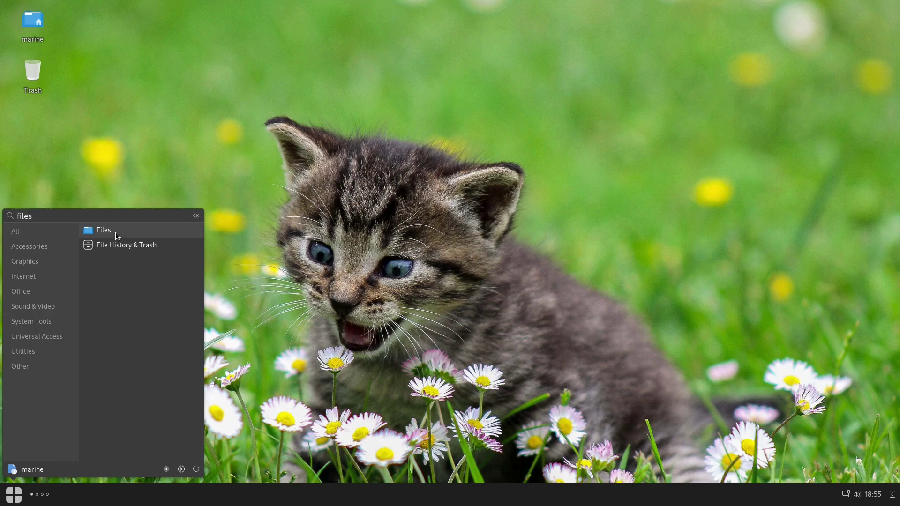
key("Return")
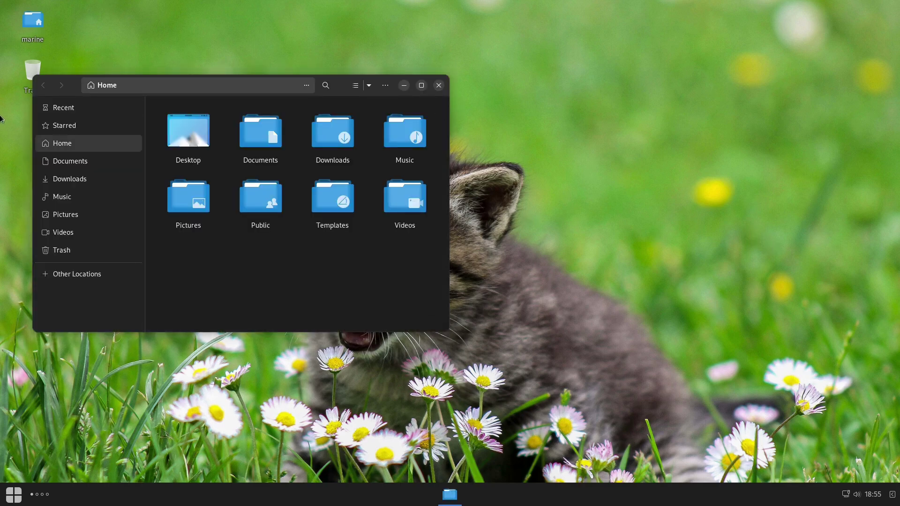
left_click(68, 276)
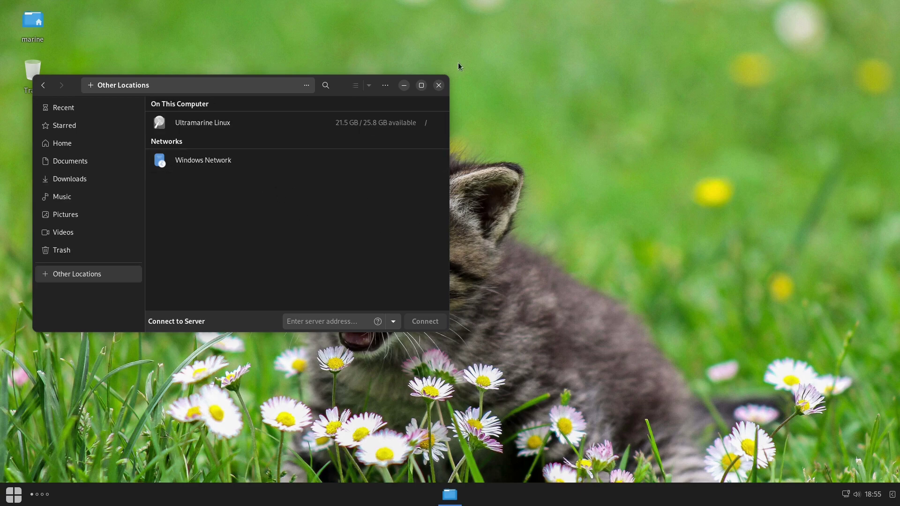
left_click(249, 230)
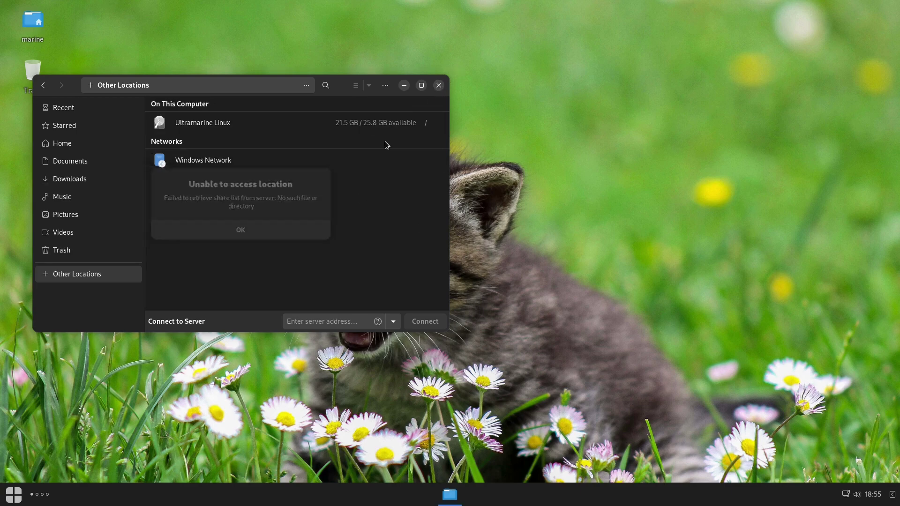
left_click(438, 85)
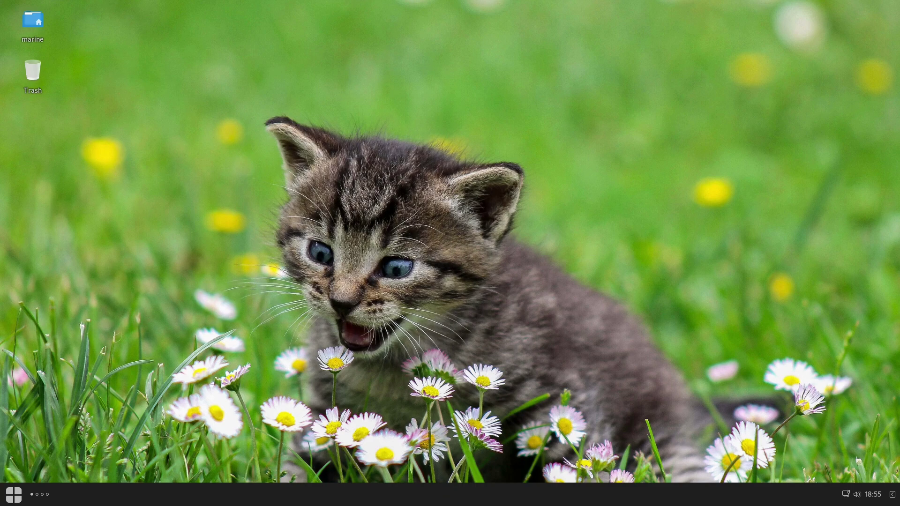
Launch Disks and select the 27 GB Hard Disk
left_click(20, 498)
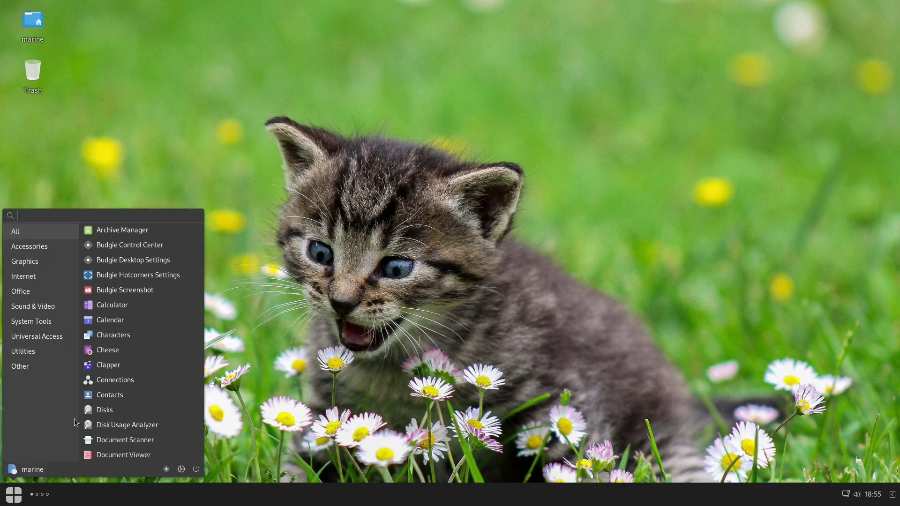
scroll(135, 399, "down", 1)
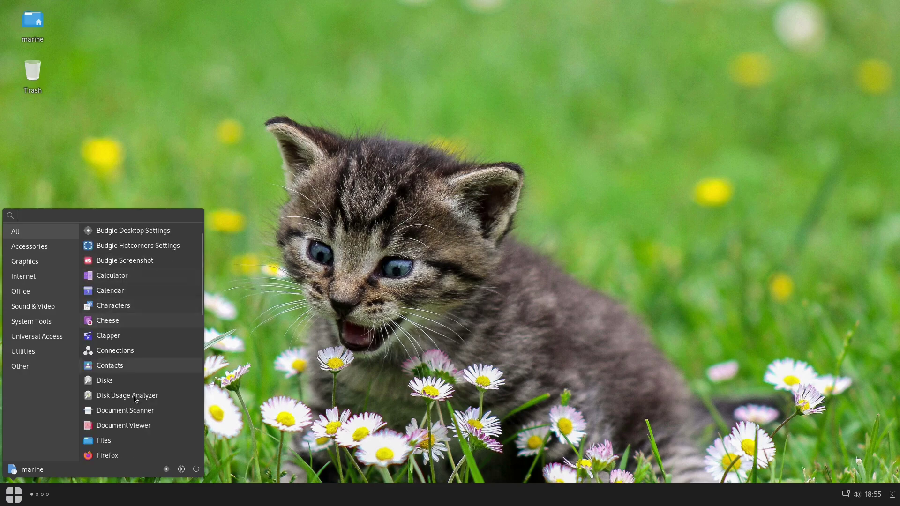
left_click(125, 381)
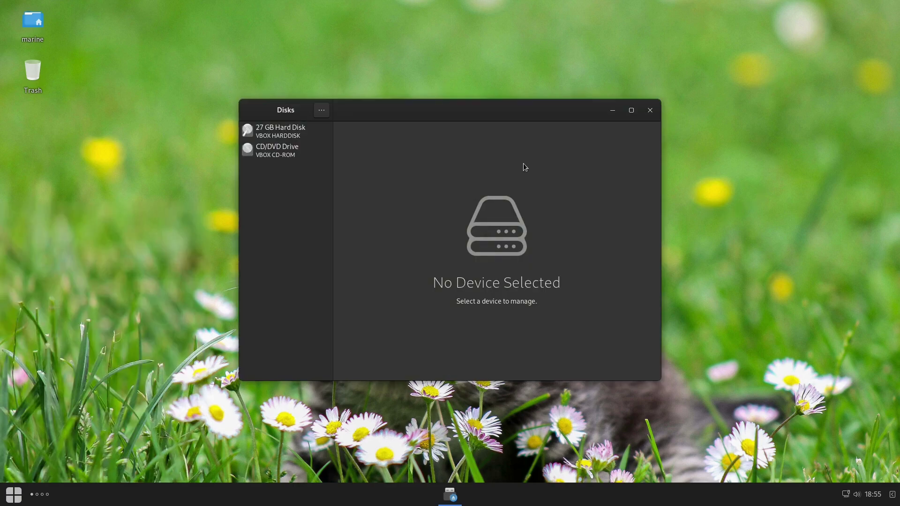
left_click(281, 133)
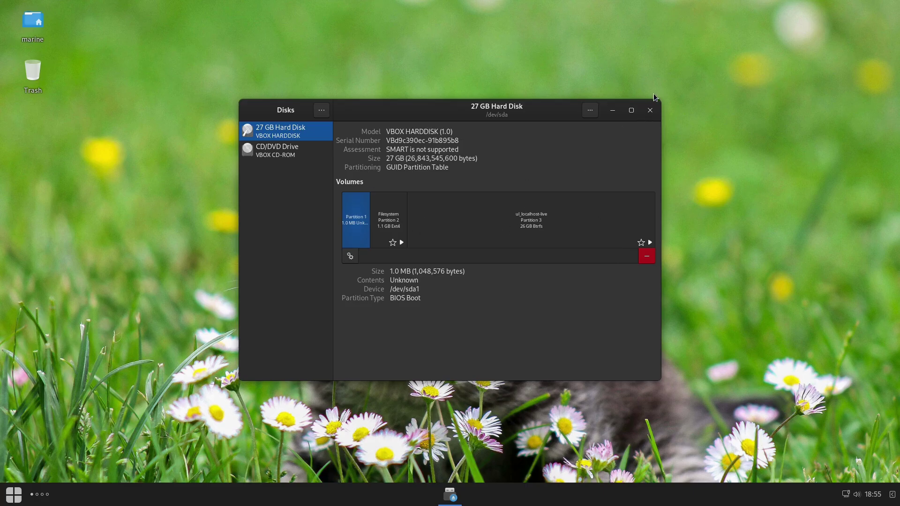
Inspect Partition 2 (1.1 GB Ext4) and Partition 3 (26 GB Btrfs), then close Disks
left_click(394, 219)
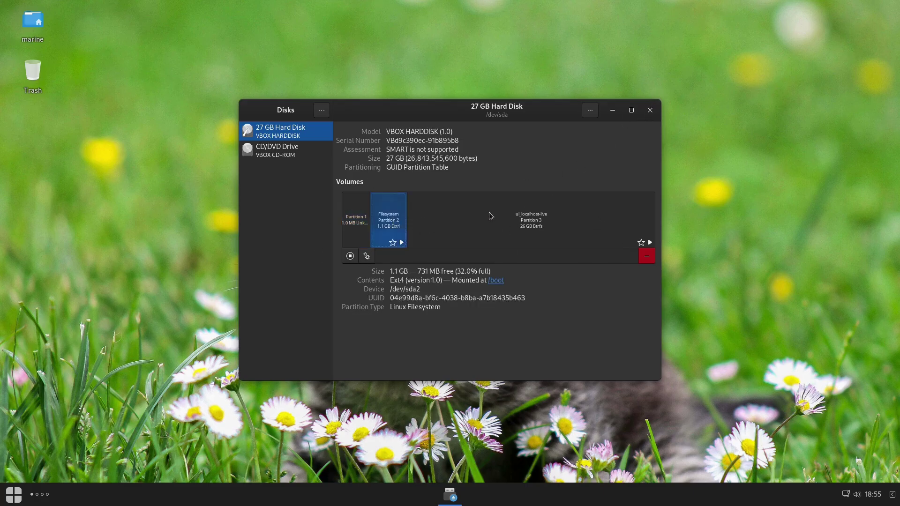
left_click(512, 214)
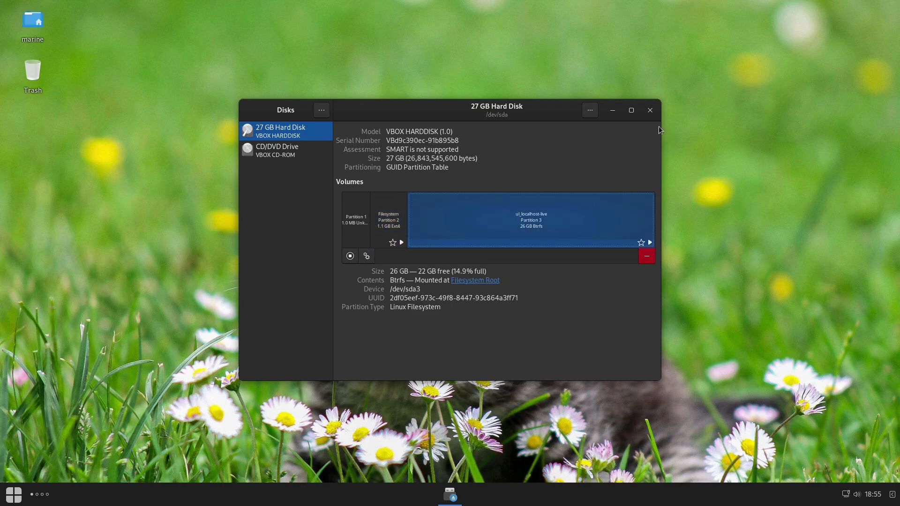
left_click(650, 110)
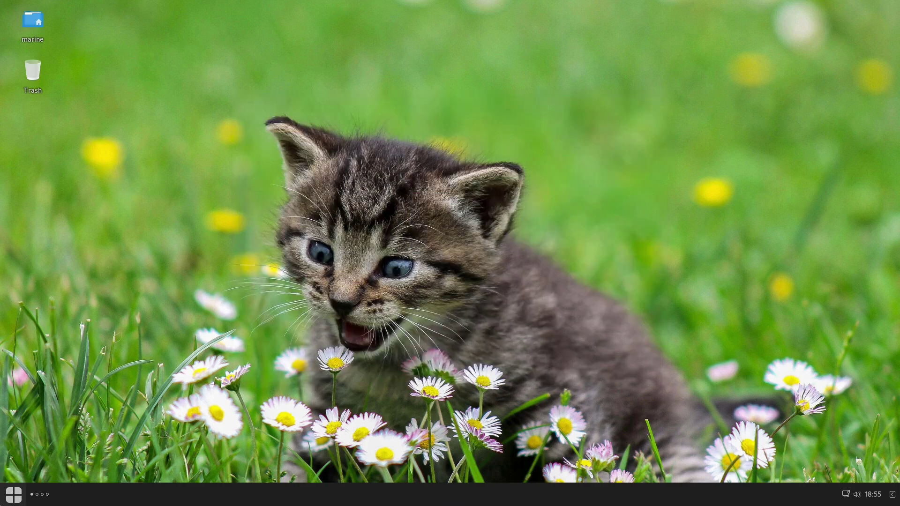
left_click(6, 496)
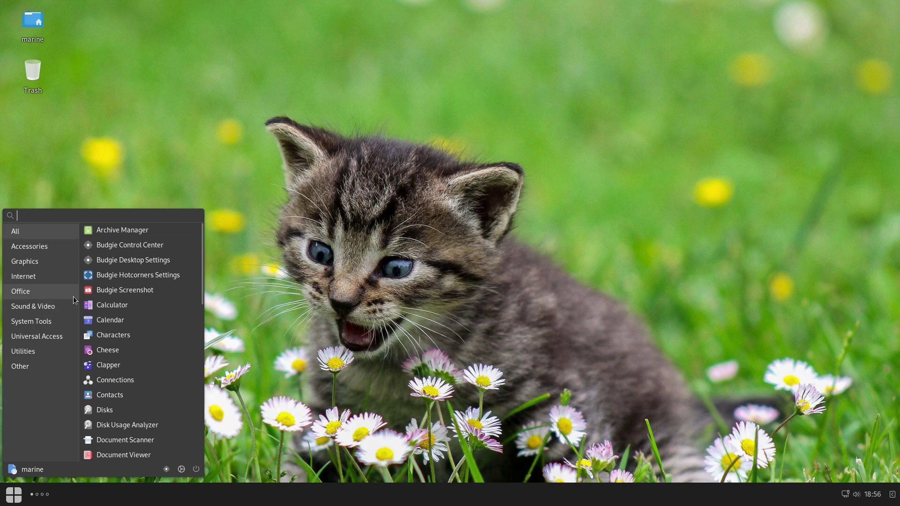
Scan the Home Folder (70.9 MB, mostly .cache) in Disk Usage Analyzer, then close it
type("disk")
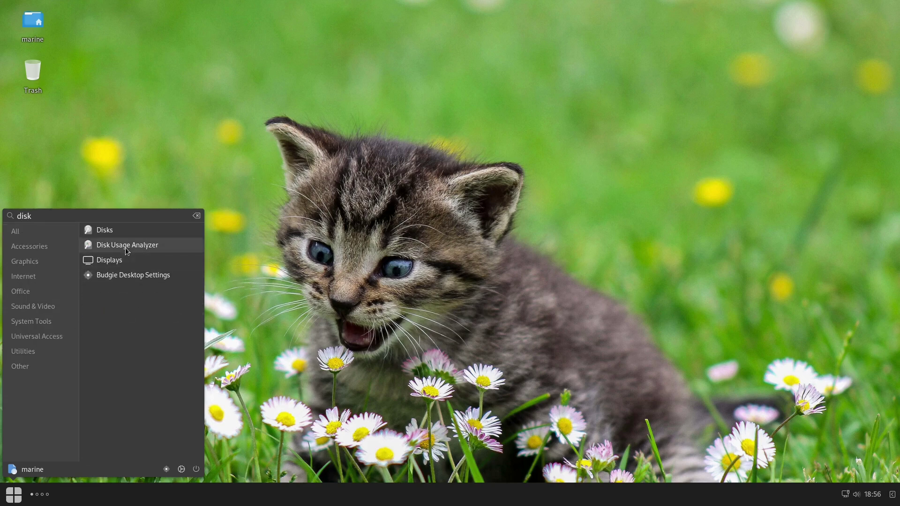
left_click(132, 247)
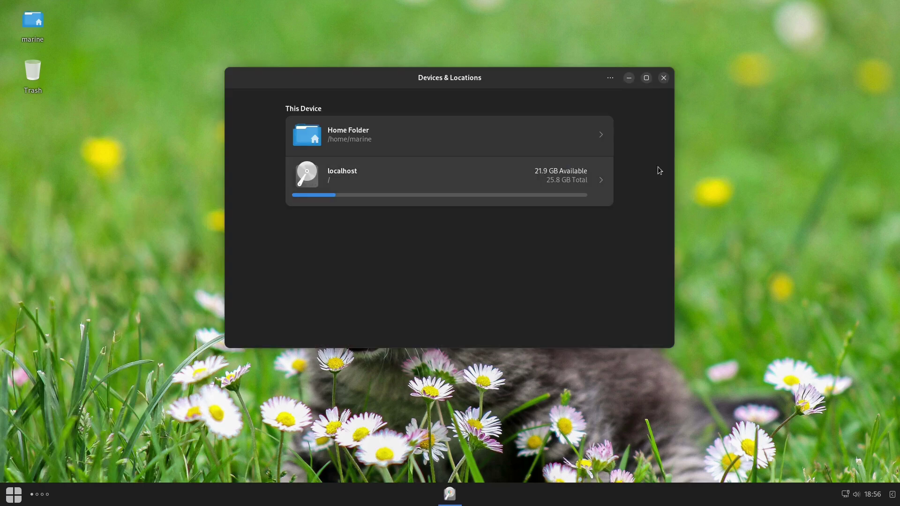
left_click(360, 139)
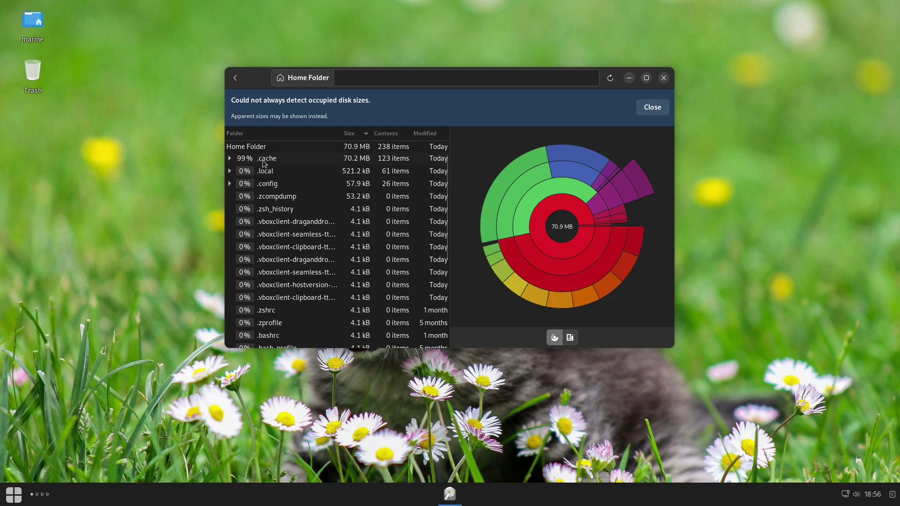
scroll(313, 260, "down", 5)
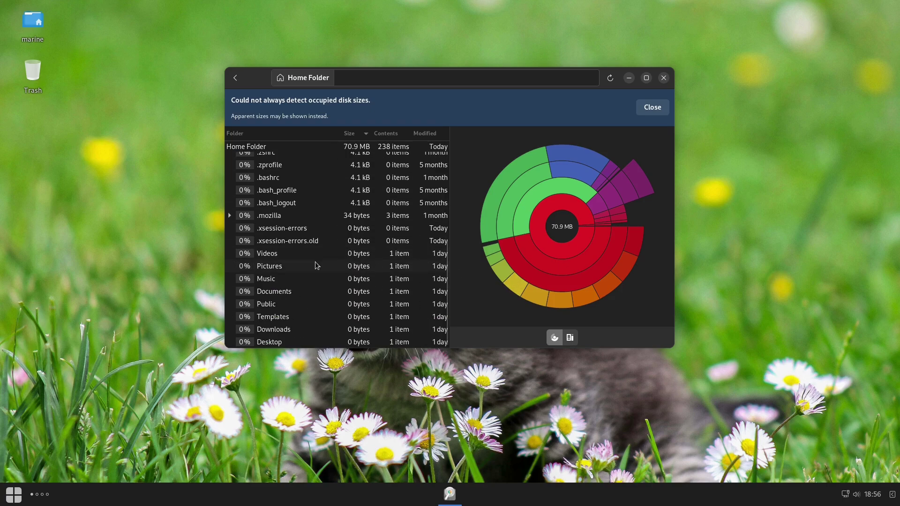
scroll(314, 260, "up", 5)
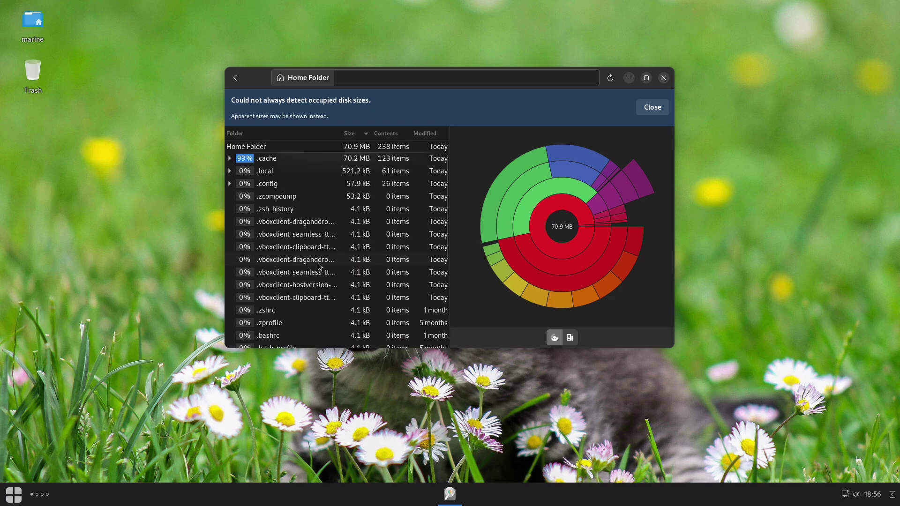
left_click(663, 78)
Open the start menu and scroll through the All apps list
left_click(3, 503)
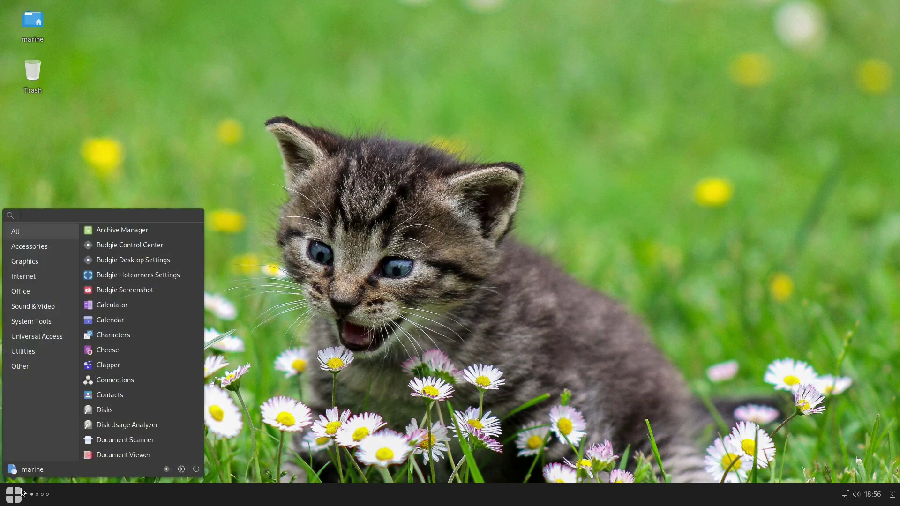
scroll(151, 394, "down", 5)
scroll(154, 403, "up", 5)
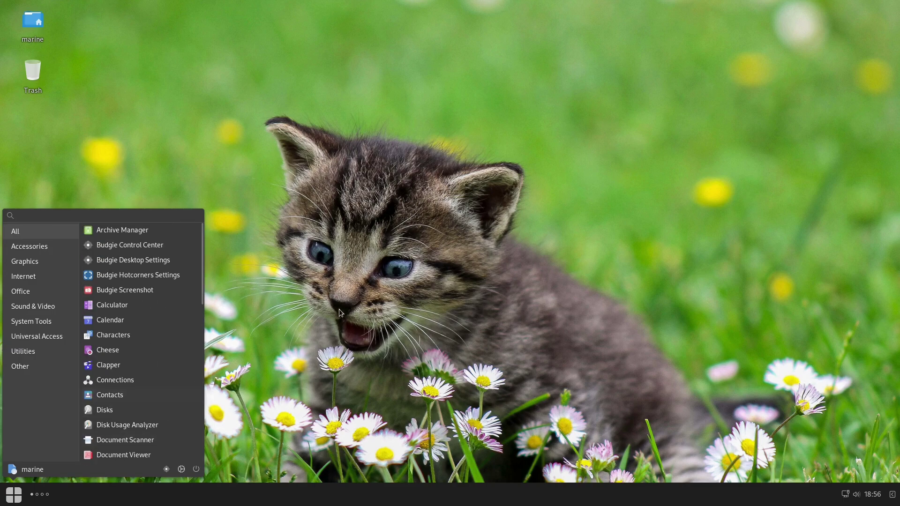